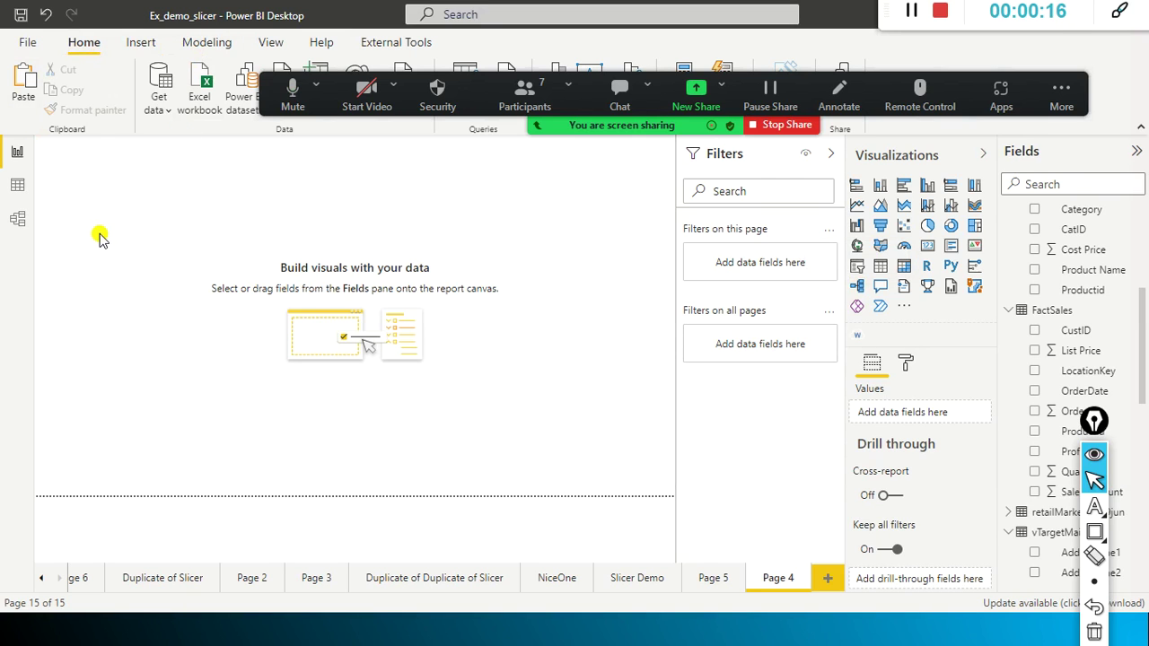
# Step: Annotate the blank area above the canvas placeholder with the text "Decomposition tree was powered by Aritificial Intelligence"
pyautogui.press('t')
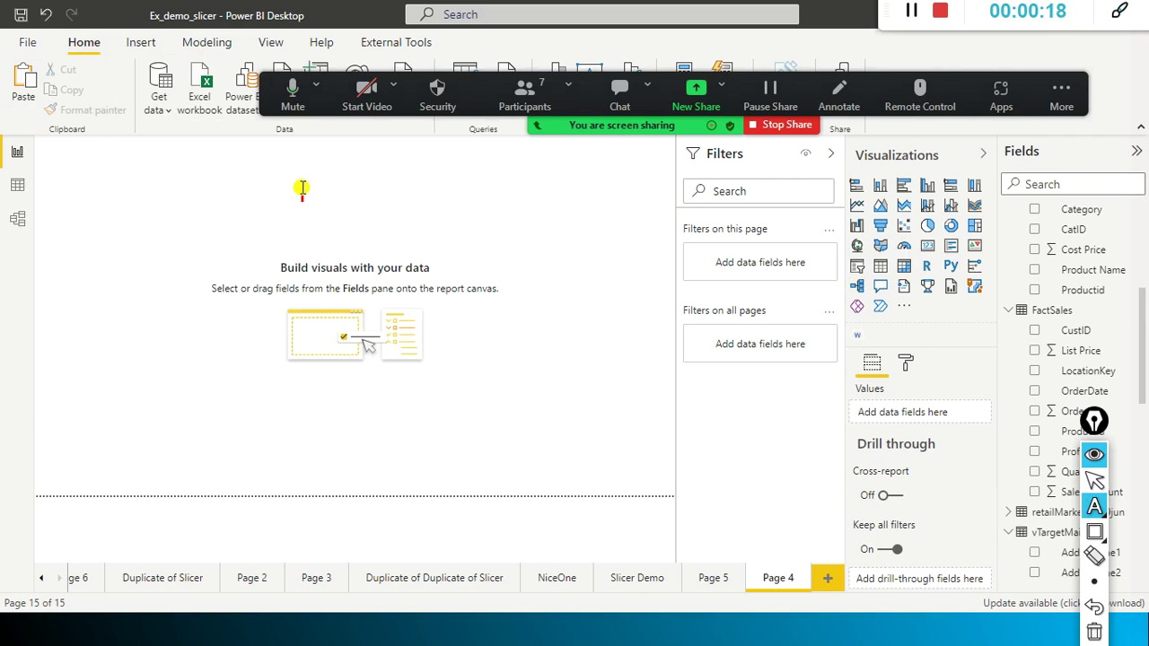
pyautogui.write('D')
pyautogui.write('ecompol')
pyautogui.write('ition tree is')
pyautogui.write(' pwer')
pyautogui.press('BackSpace')
pyautogui.press('BackSpace')
pyautogui.press('BackSpace')
pyautogui.press('BackSpace')
pyautogui.press('BackSpace')
pyautogui.press('BackSpace')
pyautogui.press('BackSpace')
pyautogui.write('was powered by Aritificial Intelligence')
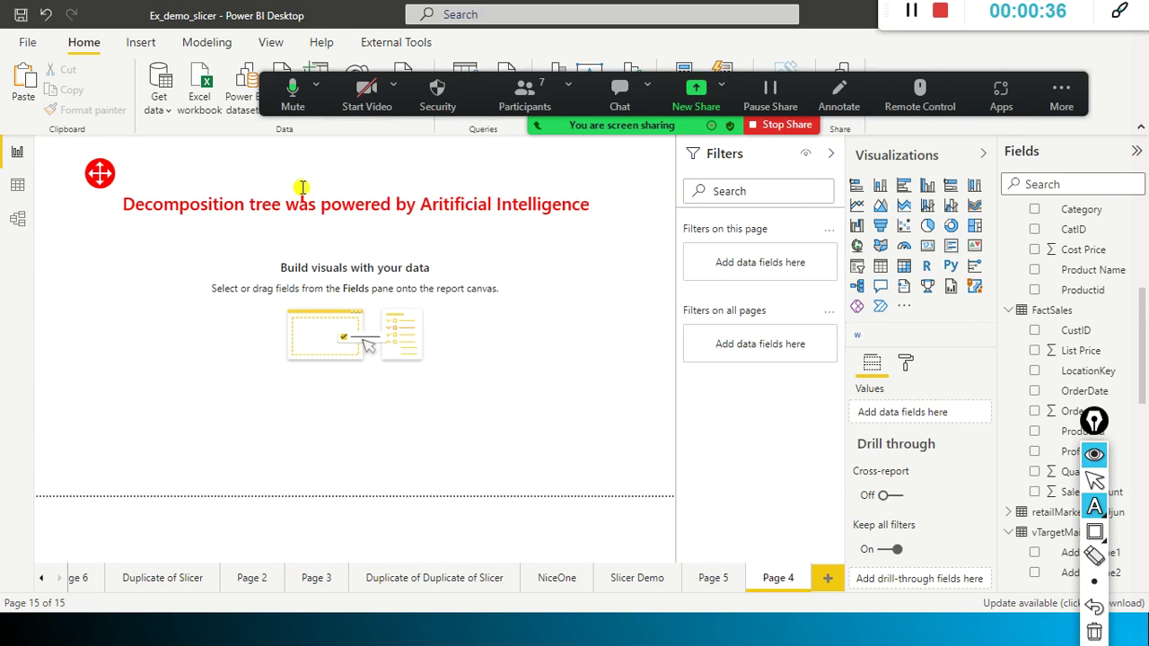
pyautogui.click(635, 410)
pyautogui.click(656, 412)
pyautogui.click(494, 229)
pyautogui.click(524, 327)
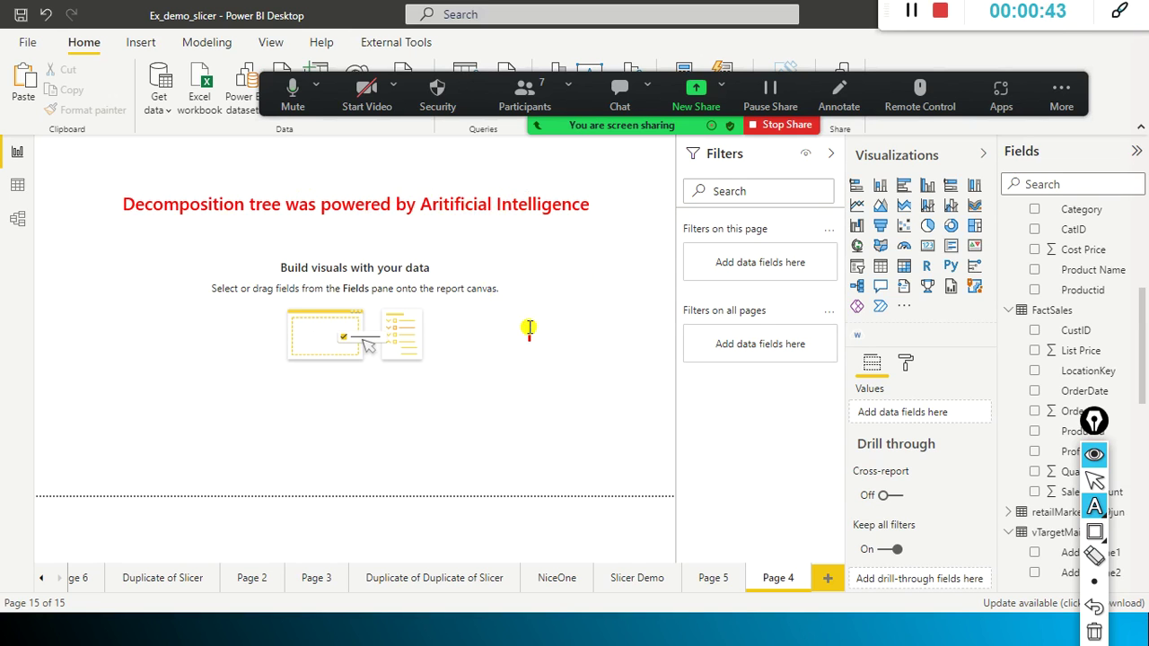
pyautogui.press('Escape')
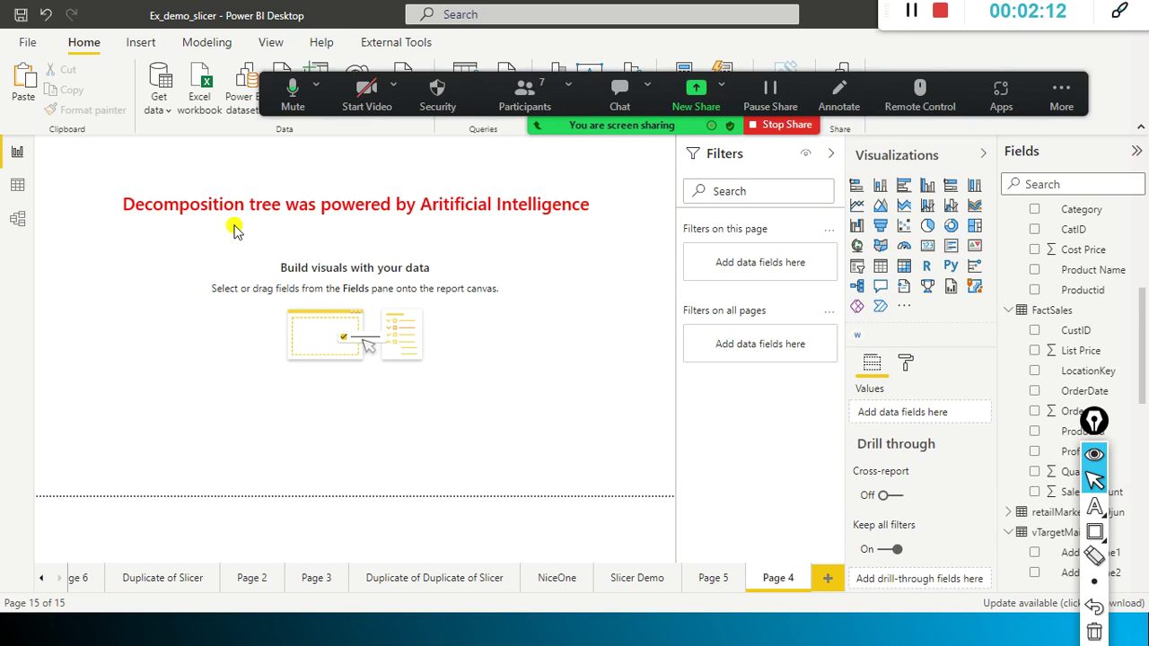
# Step: Add a decomposition tree visual below the annotation and use Sales Amount from FactSales as its Analyze field
pyautogui.click(859, 295)
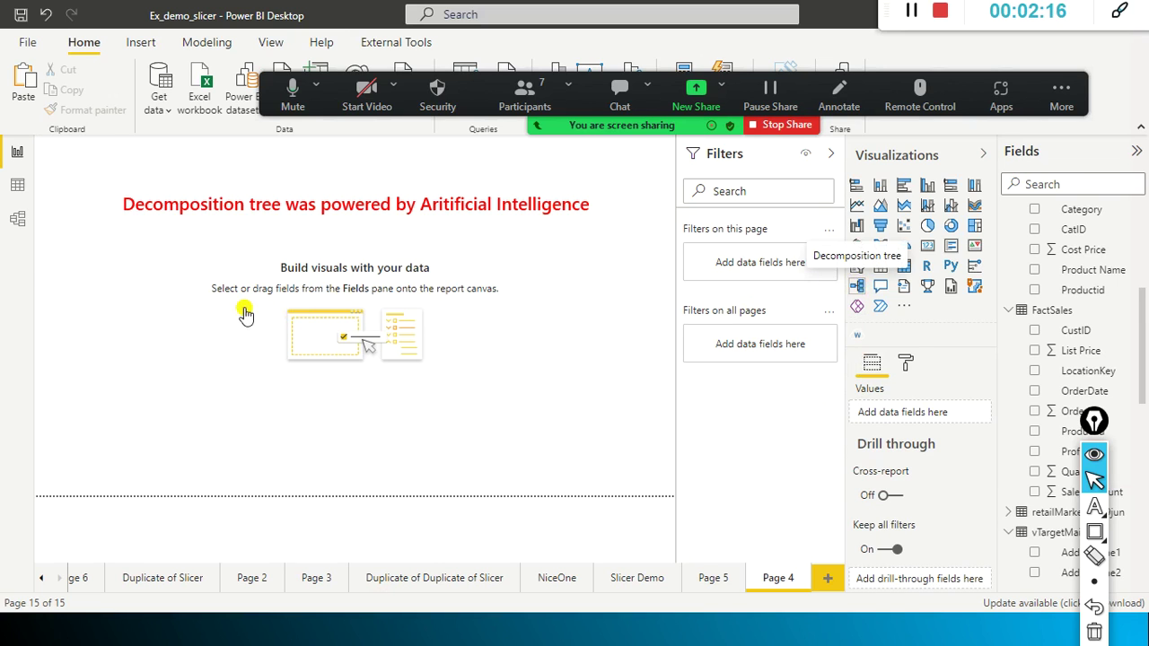
pyautogui.moveTo(157, 215); pyautogui.dragTo(235, 368)
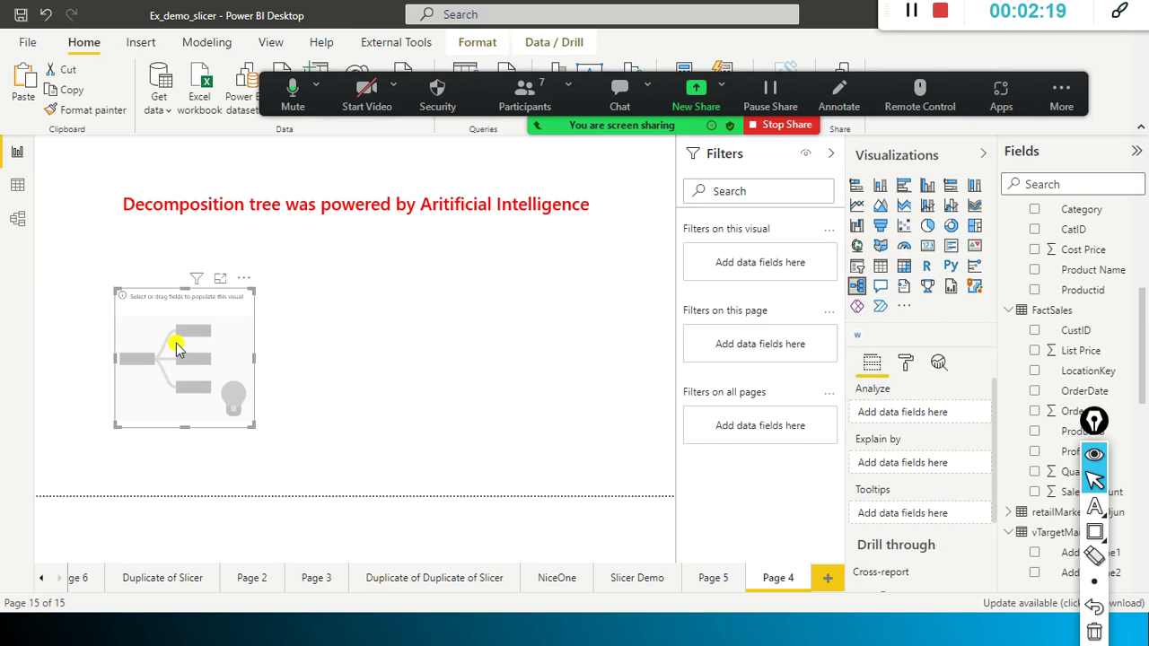
pyautogui.moveTo(1093, 420)
pyautogui.mouseDown()
pyautogui.moveTo(1062, 508)
pyautogui.moveTo(960, 585)
pyautogui.mouseUp()
pyautogui.scroll(5, 1064, 395)
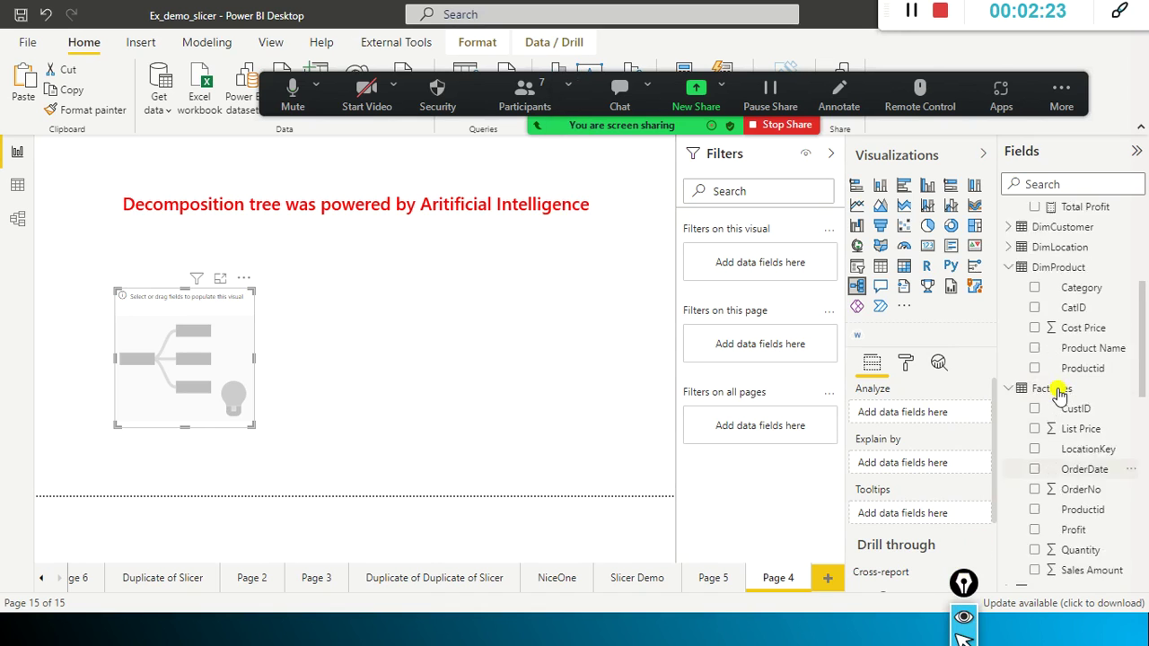
pyautogui.scroll(-10, 1089, 441)
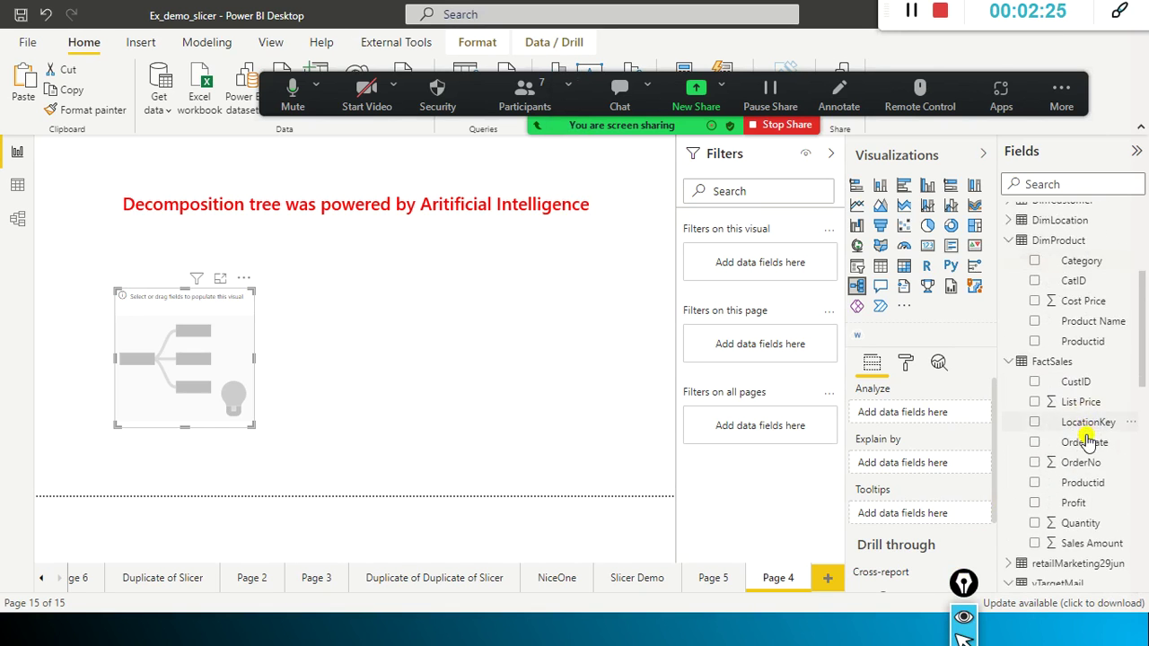
pyautogui.moveTo(1093, 375); pyautogui.dragTo(200, 371)
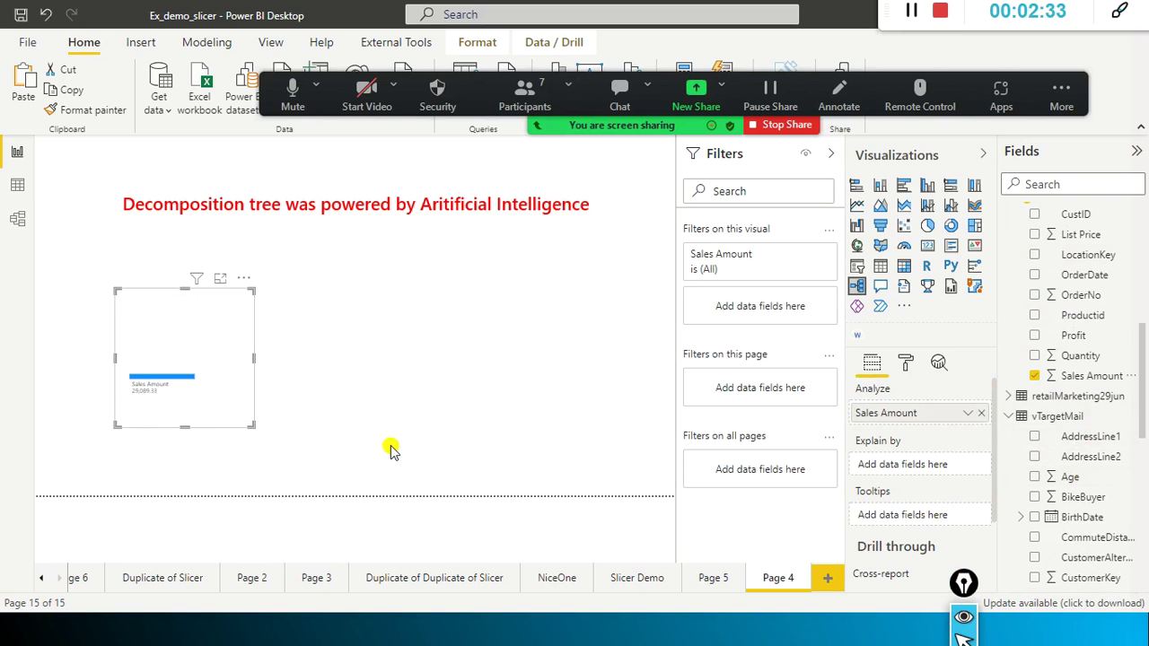
# Step: Add Category from DimProduct as an Explain by field and split the Sales Amount node by Category
pyautogui.scroll(5, 1104, 381)
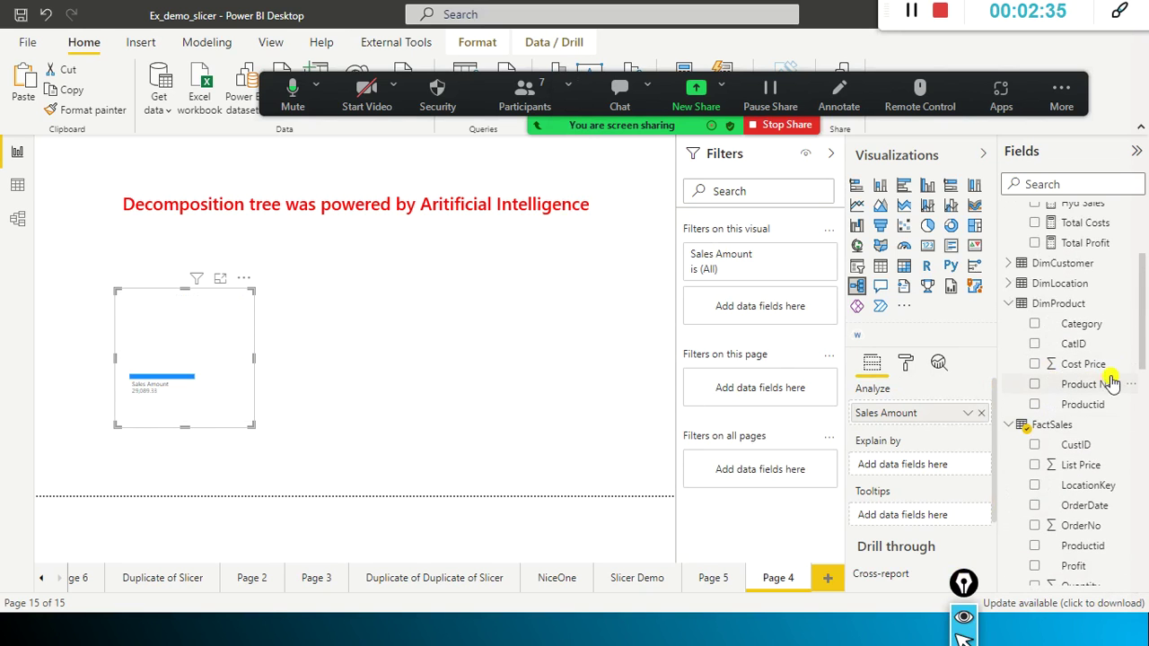
pyautogui.moveTo(1115, 326); pyautogui.dragTo(938, 473)
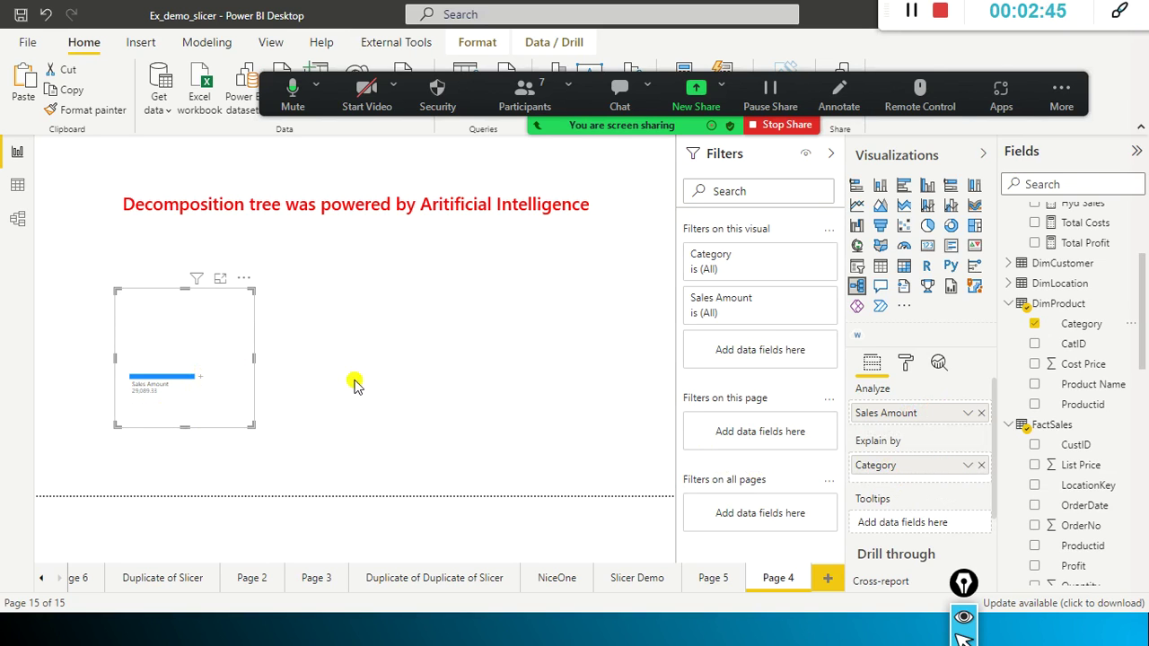
pyautogui.click(201, 379)
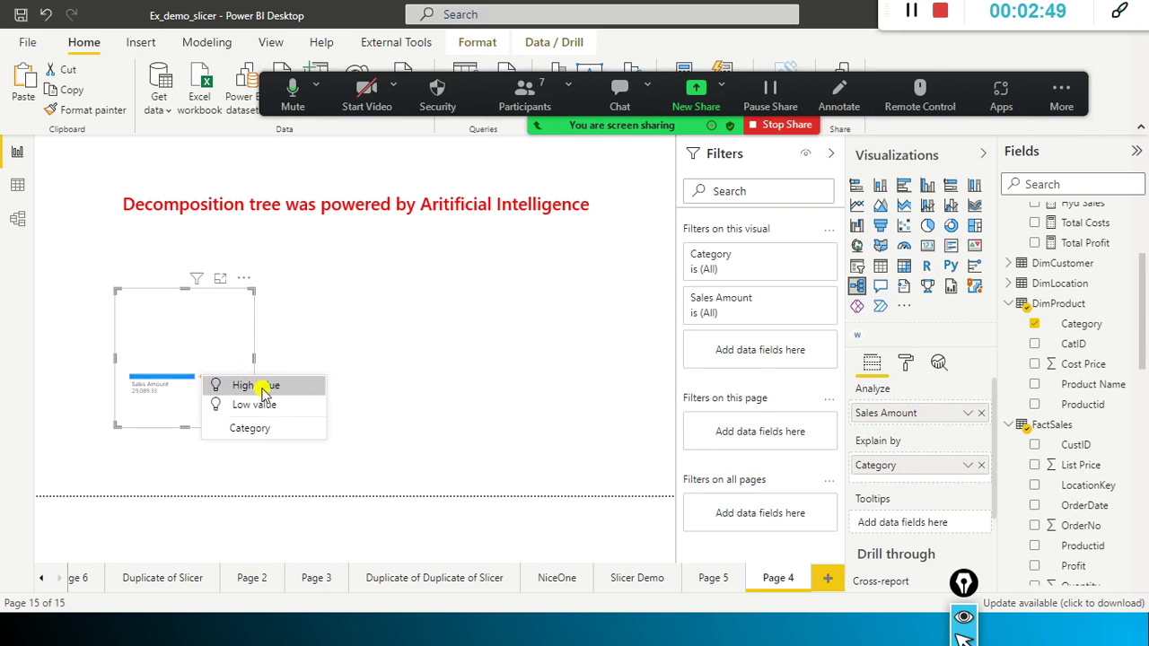
pyautogui.click(266, 430)
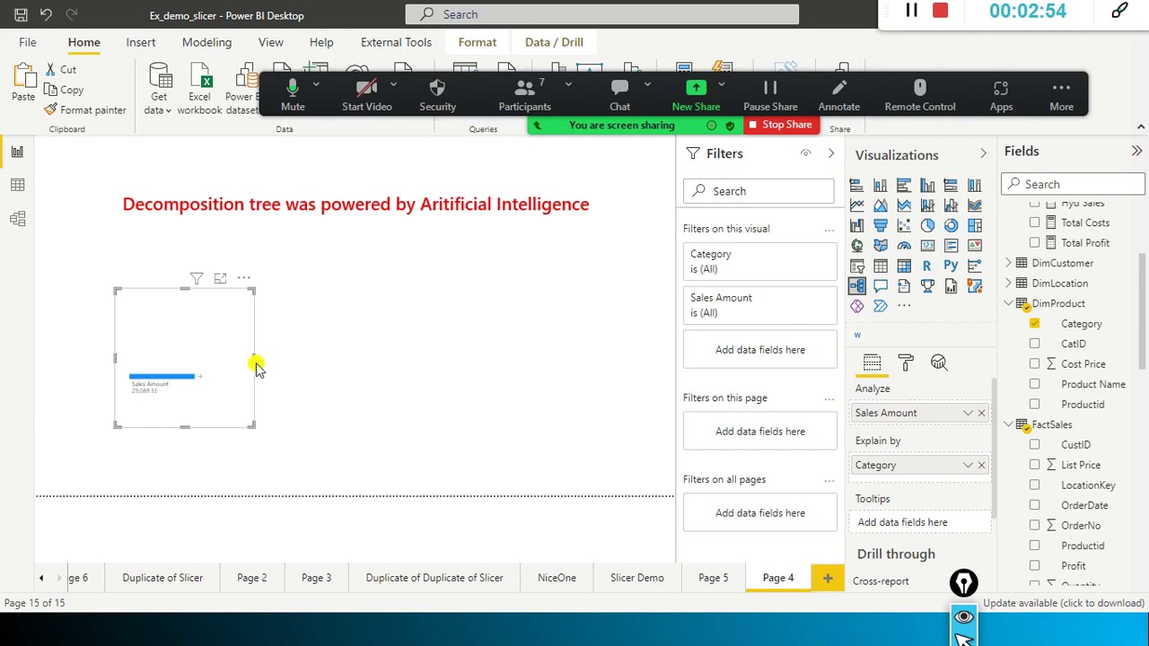
# Step: Widen and heighten the decomposition tree and move it up under the annotation so all the categories fit
pyautogui.moveTo(371, 368); pyautogui.dragTo(369, 371)
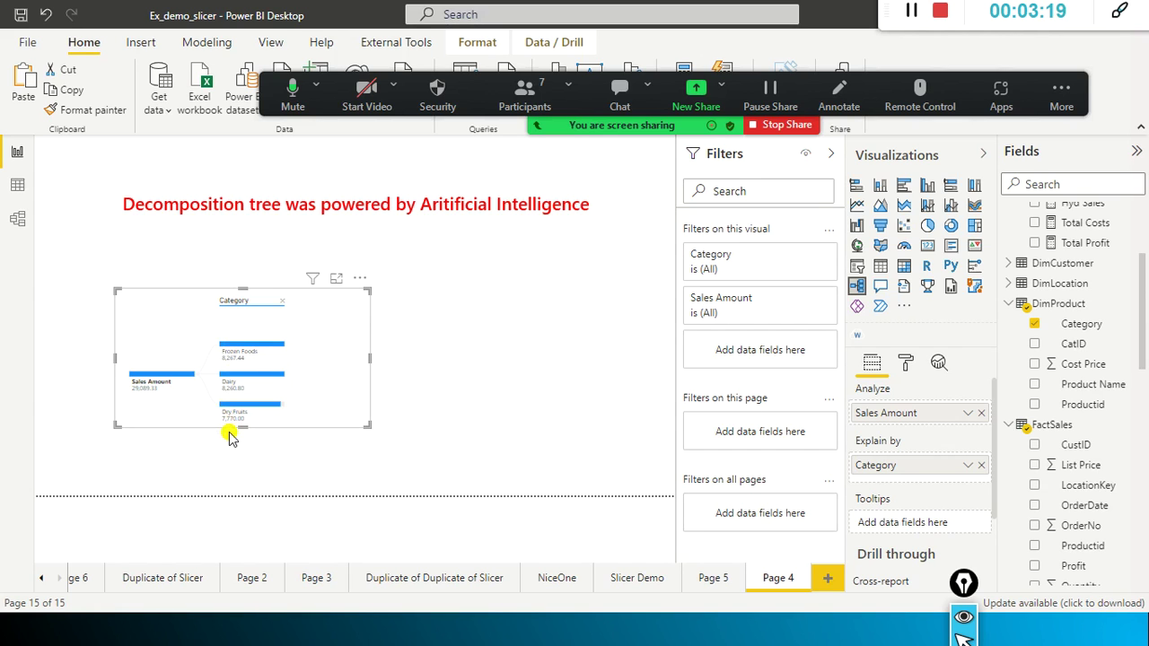
pyautogui.moveTo(244, 427); pyautogui.dragTo(257, 474)
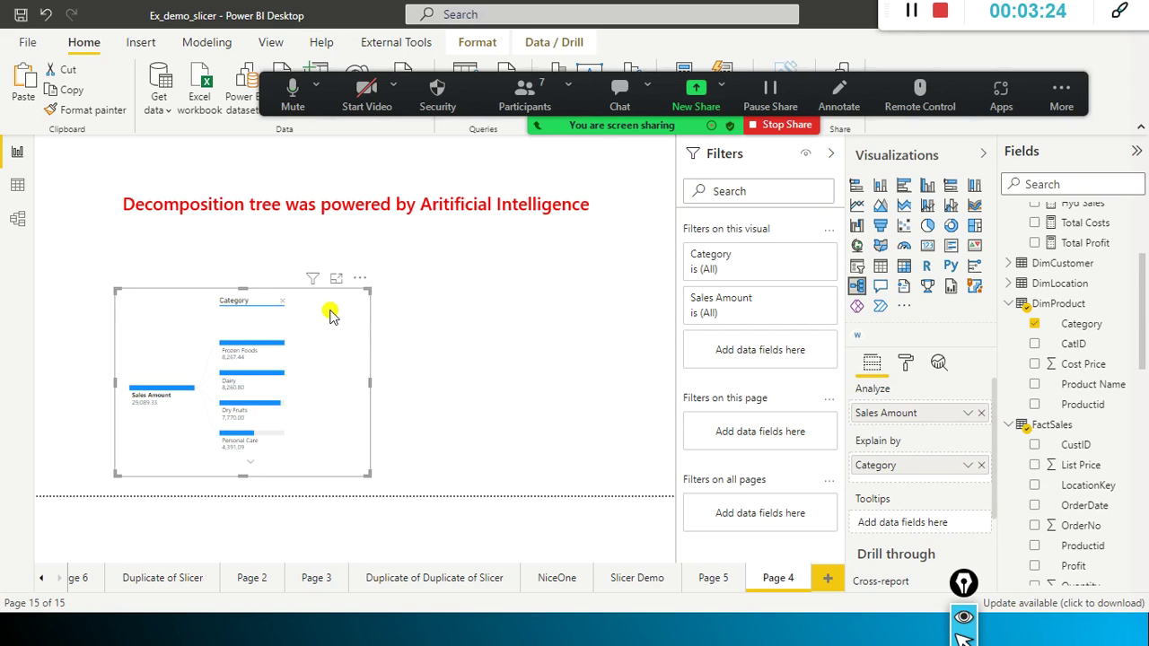
pyautogui.moveTo(328, 302); pyautogui.dragTo(333, 255)
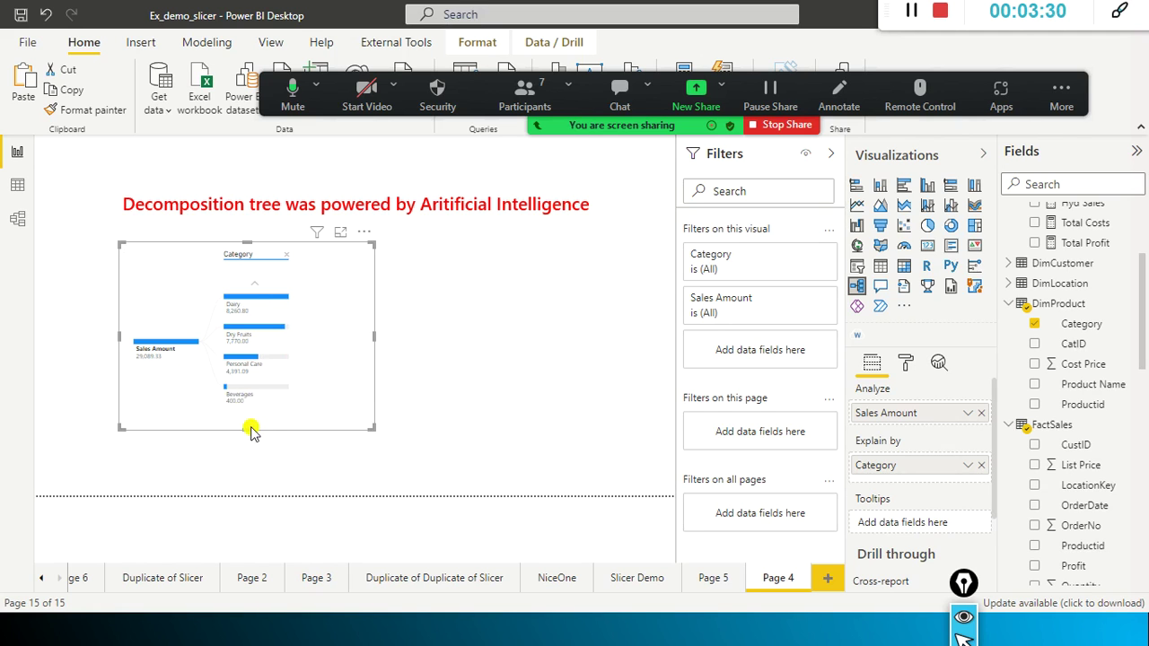
pyautogui.click(250, 430)
pyautogui.moveTo(248, 431); pyautogui.dragTo(256, 476)
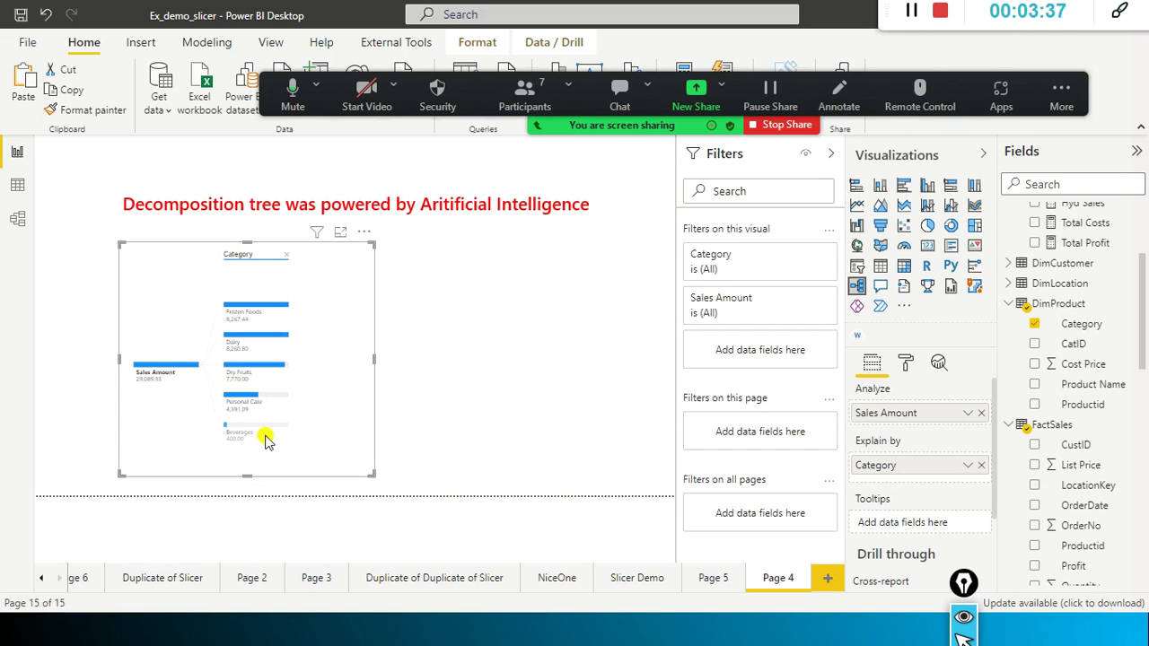
pyautogui.moveTo(266, 444)
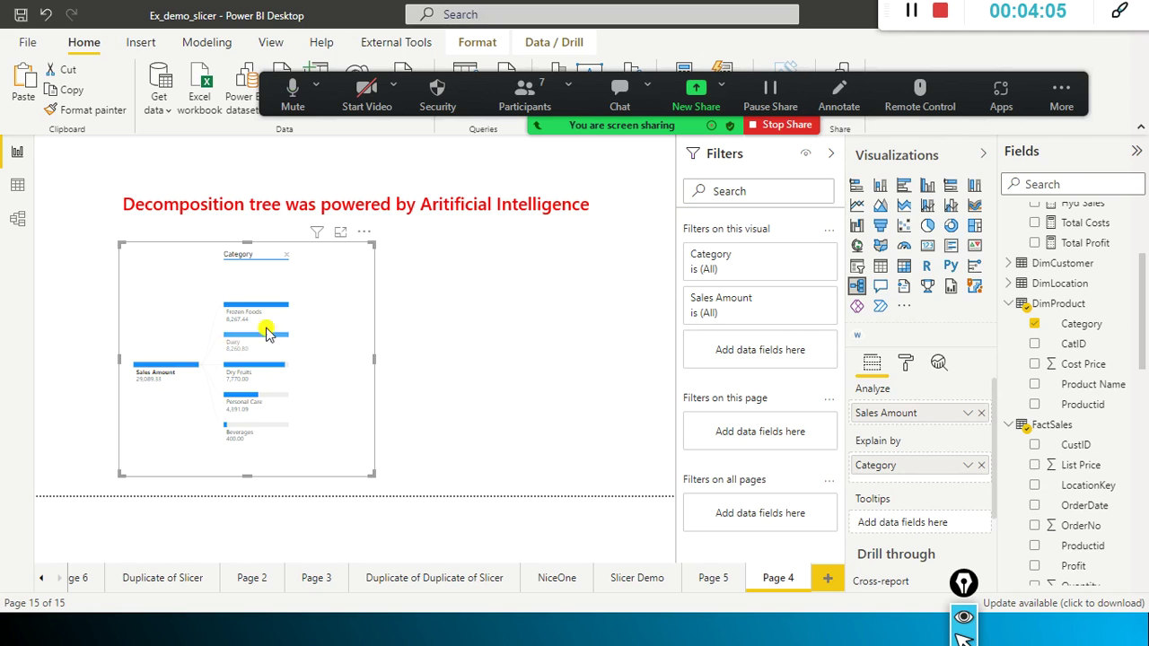
# Step: Add Location Name from DimLocation as an Explain by field under Category
pyautogui.scroll(-3, 1129, 422)
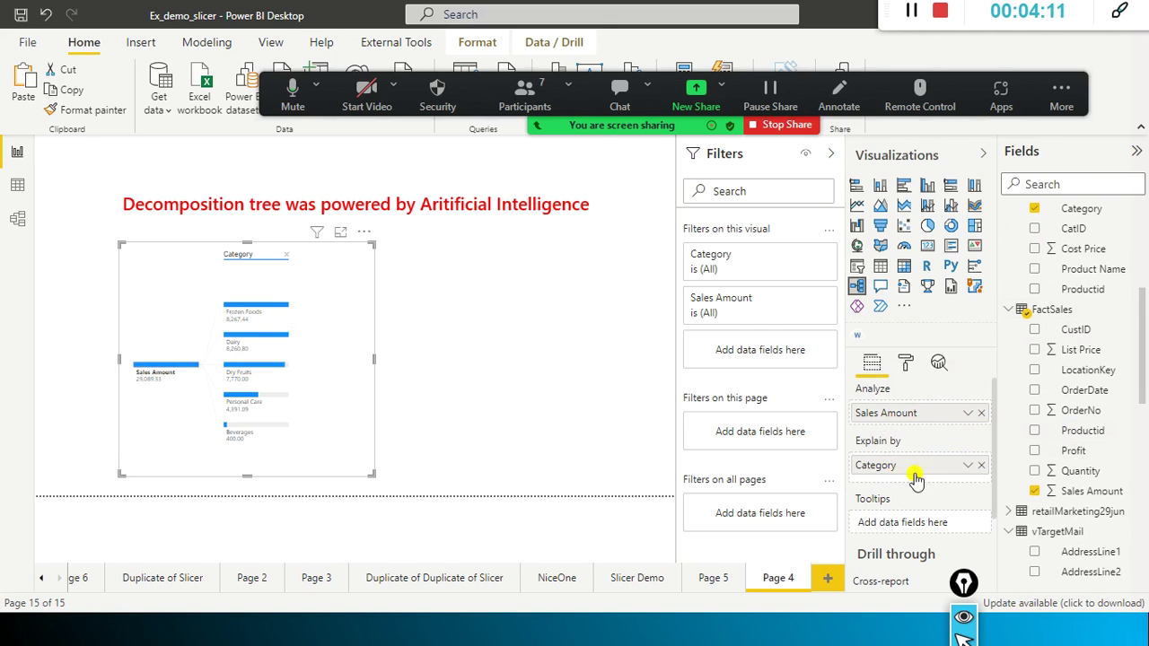
pyautogui.scroll(5, 1088, 406)
pyautogui.scroll(1, 1087, 406)
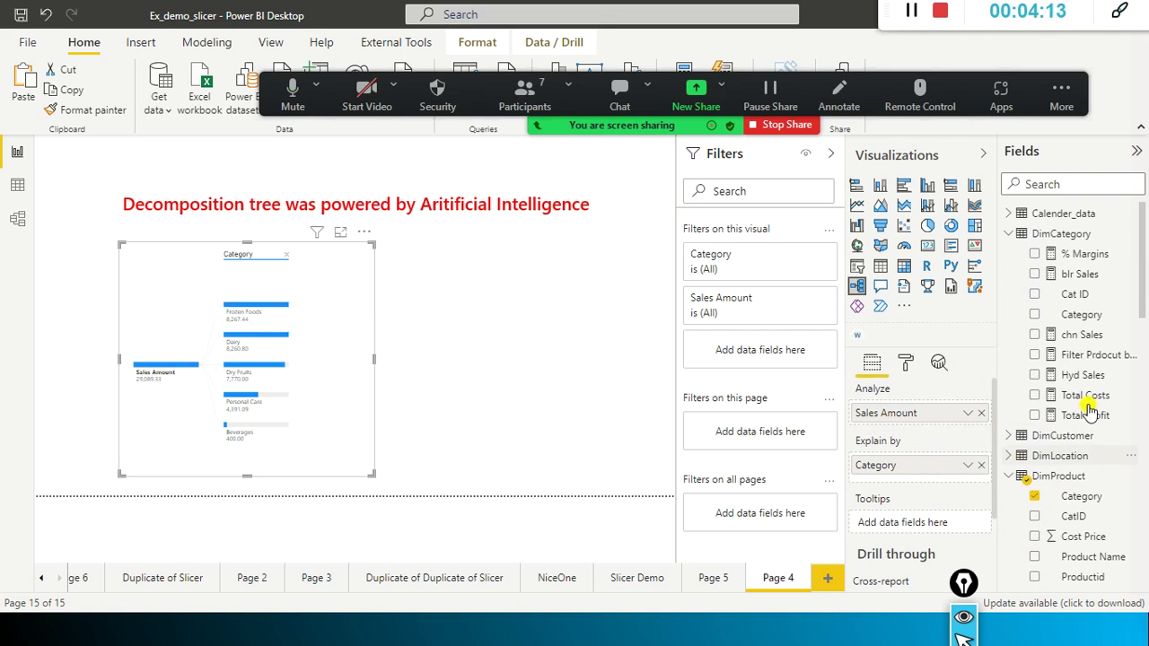
pyautogui.click(1008, 456)
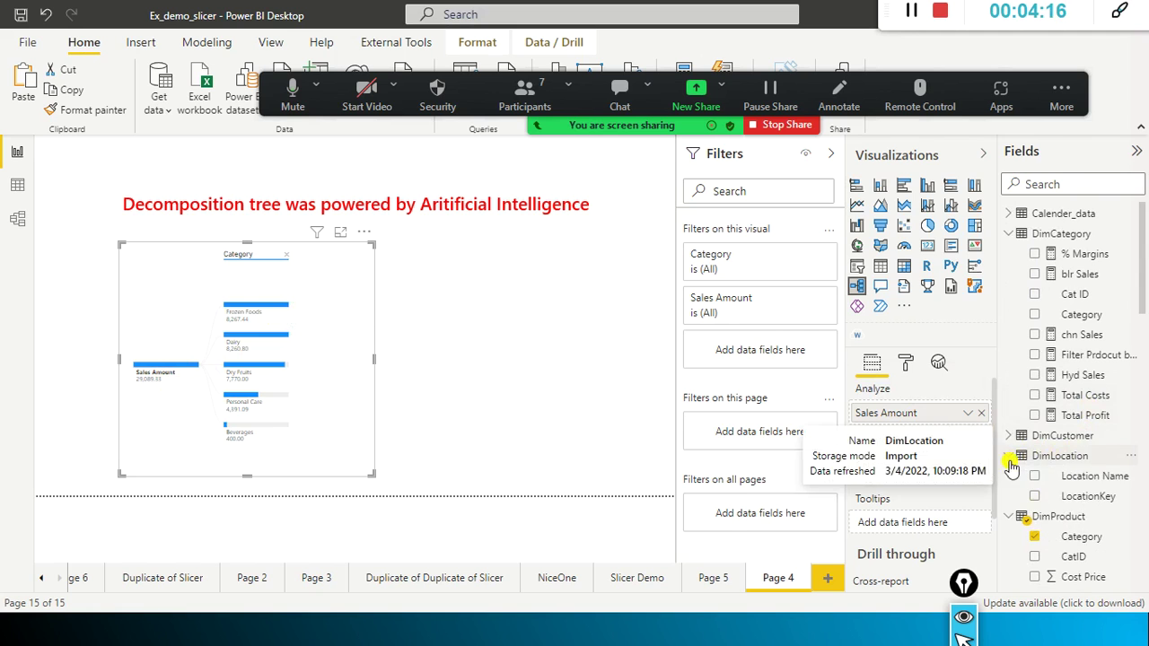
pyautogui.moveTo(1109, 485); pyautogui.dragTo(944, 482)
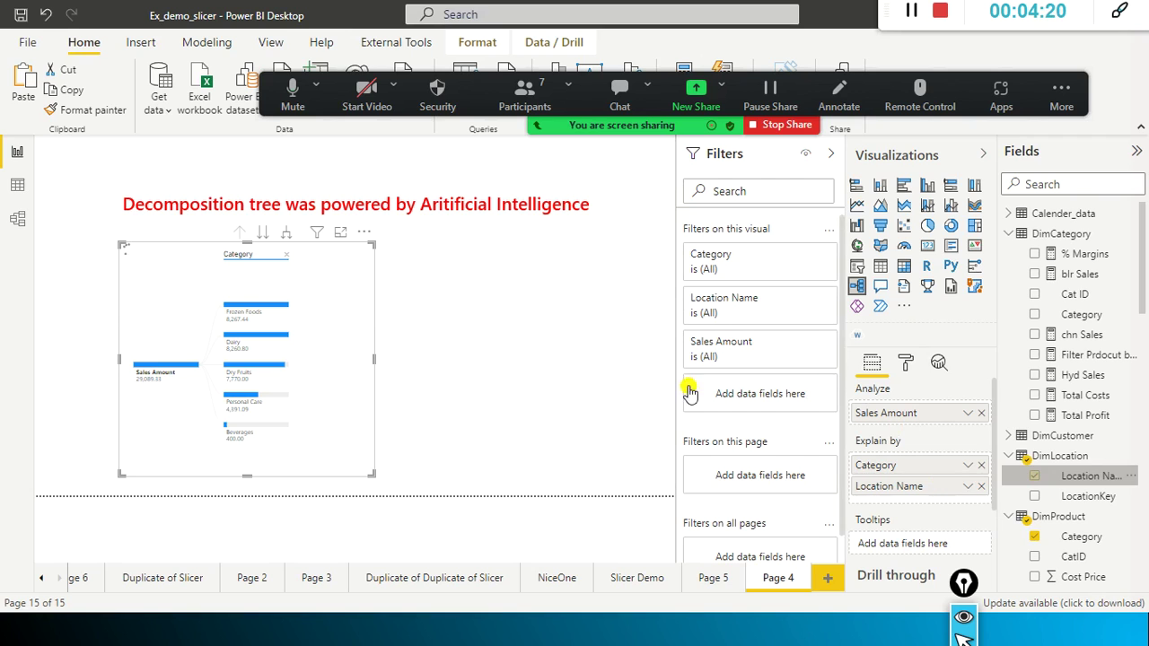
# Step: Split the Frozen Foods node by High value and widen the visual to fit the new level
pyautogui.click(291, 306)
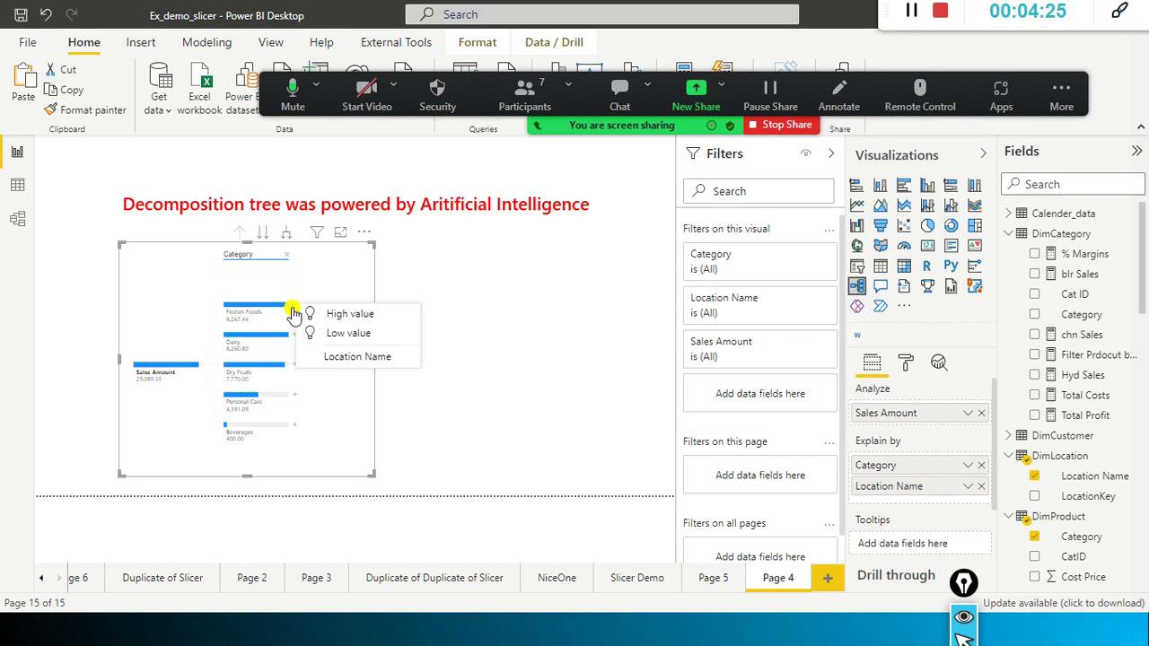
pyautogui.click(383, 320)
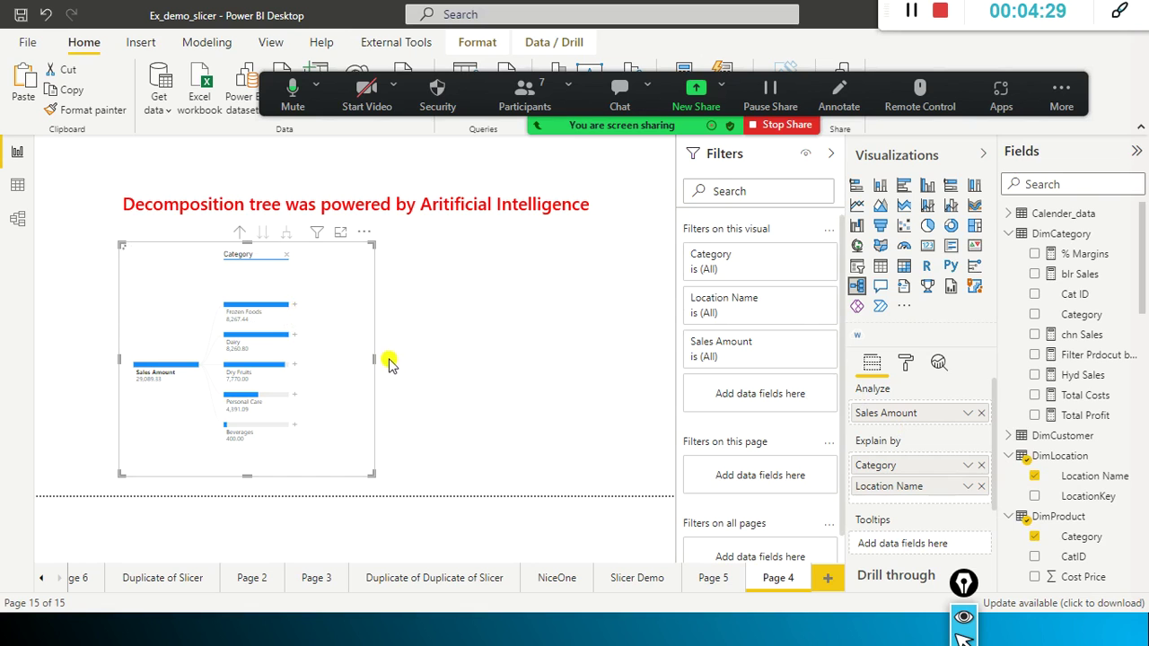
pyautogui.moveTo(374, 362); pyautogui.dragTo(508, 374)
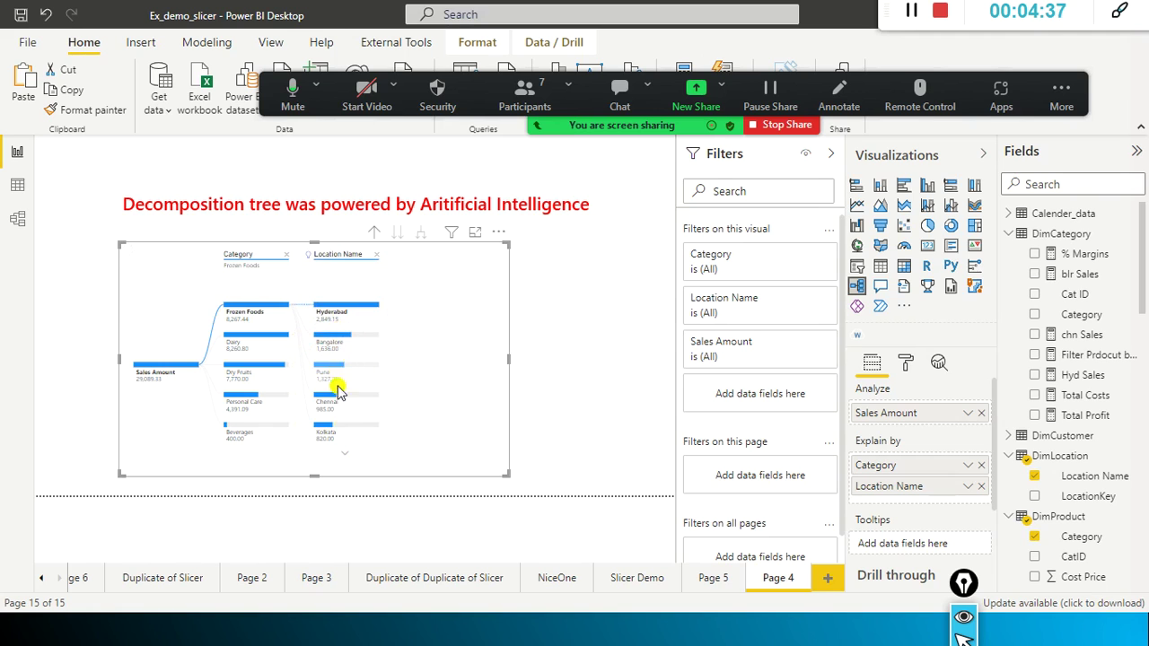
# Step: Move the decomposition tree to the upper part of the page and increase its height so all the locations fit
pyautogui.click(355, 314)
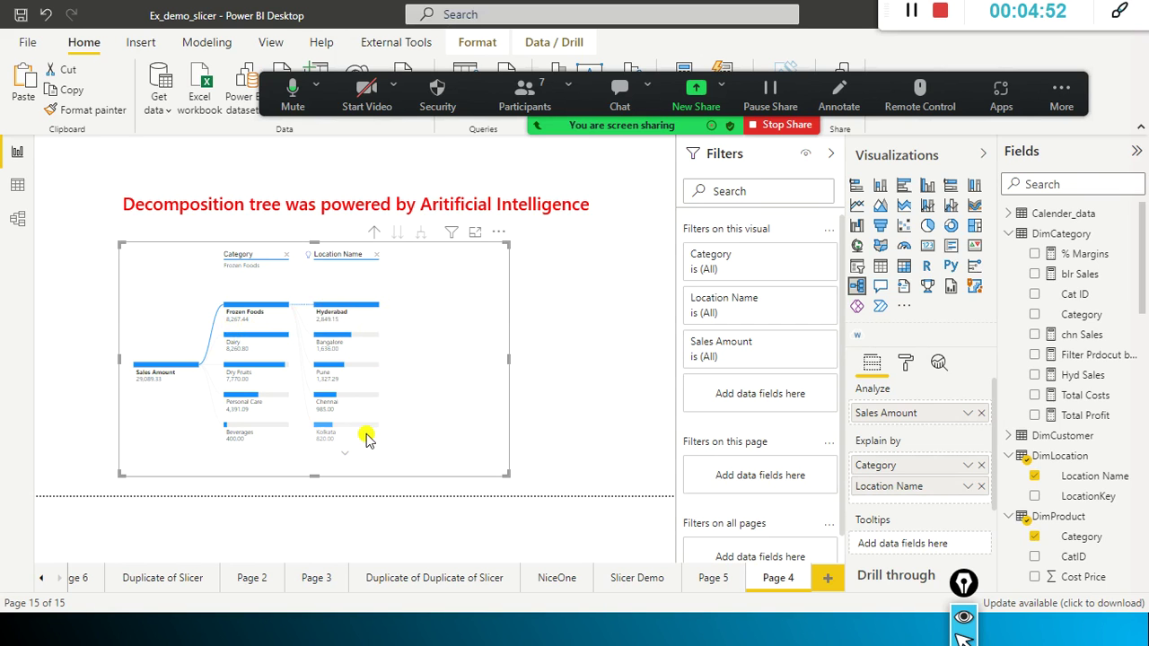
pyautogui.moveTo(366, 439)
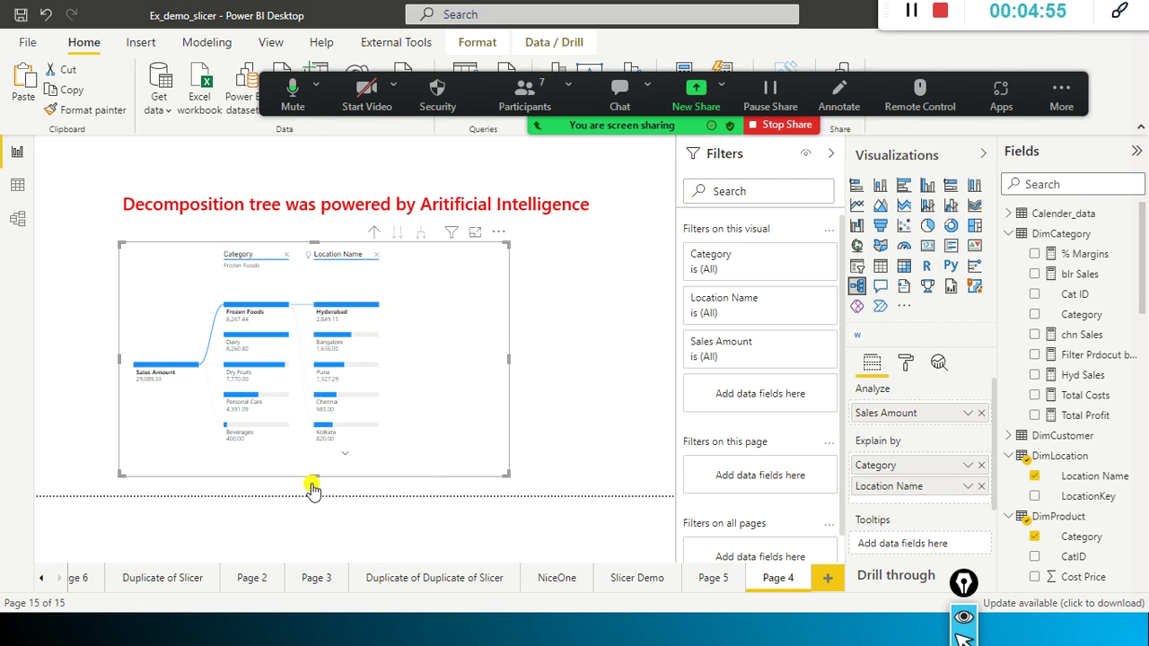
pyautogui.moveTo(319, 478); pyautogui.dragTo(319, 489)
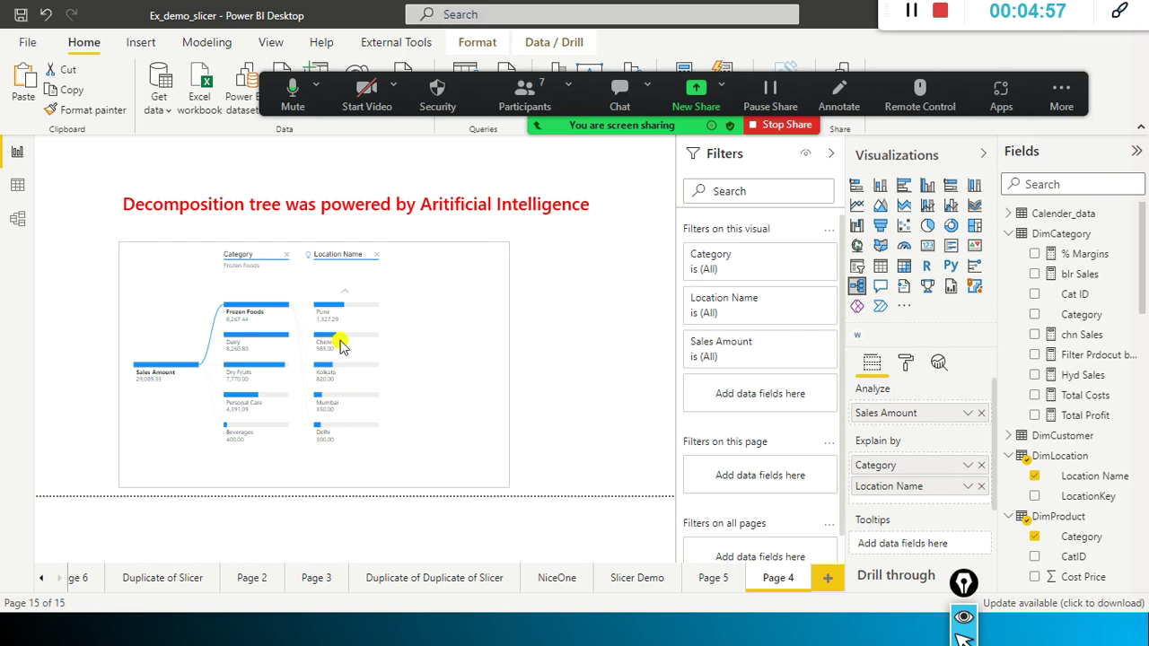
pyautogui.scroll(-2, 343, 339)
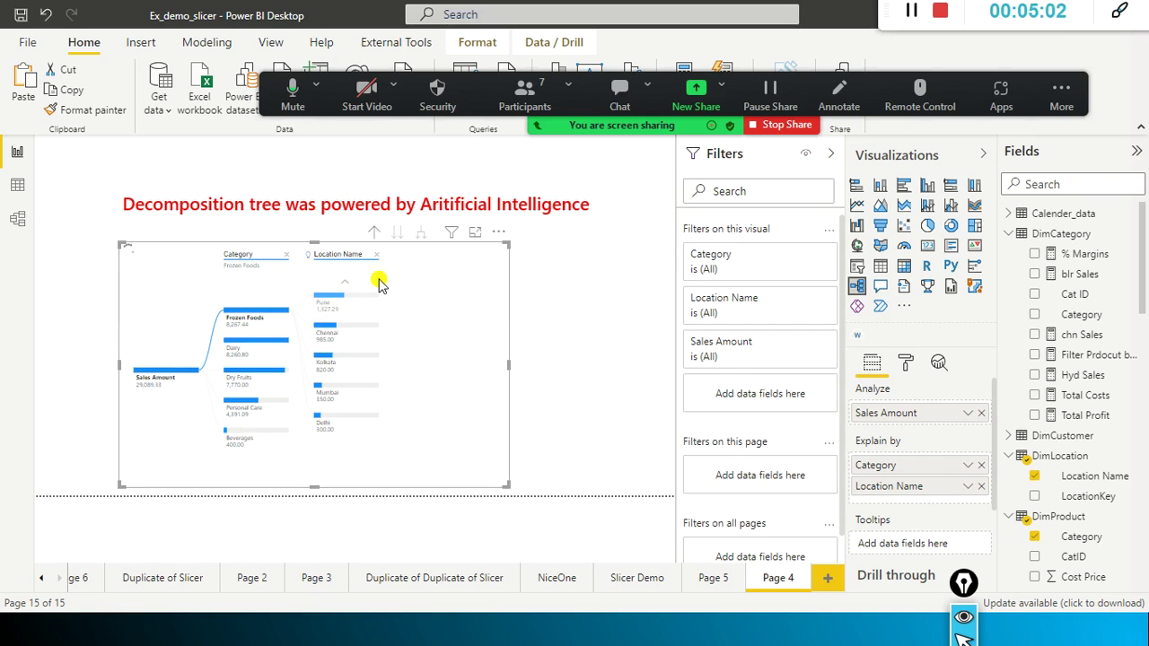
pyautogui.scroll(2, 377, 280)
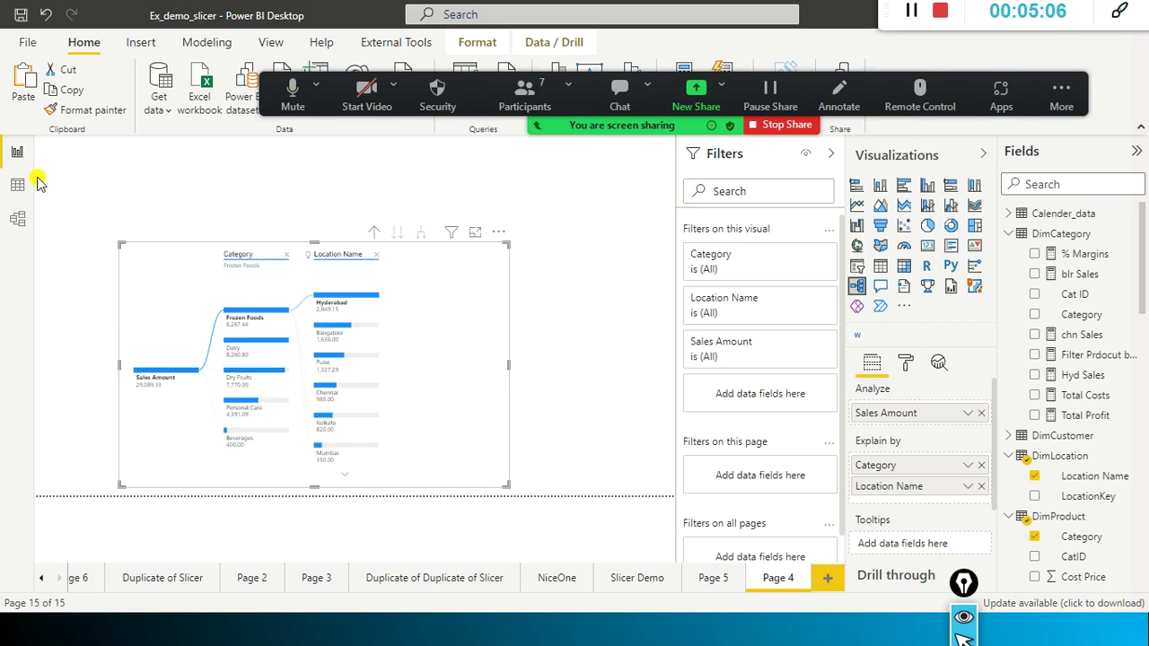
pyautogui.moveTo(424, 303); pyautogui.dragTo(416, 237)
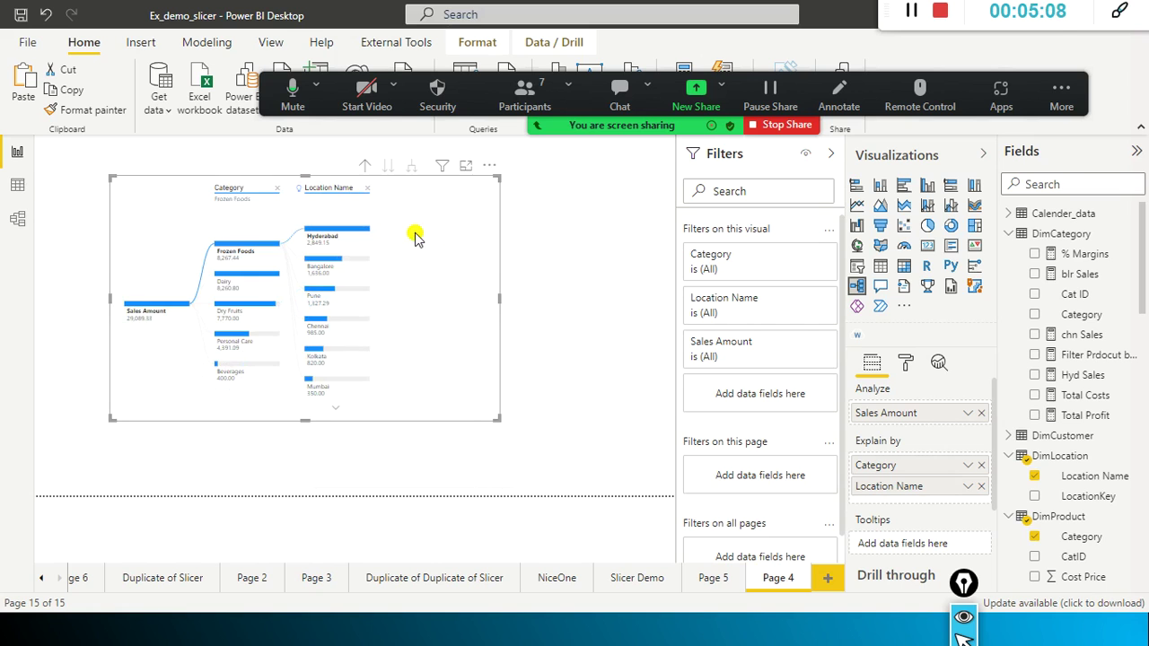
pyautogui.moveTo(303, 419); pyautogui.dragTo(307, 465)
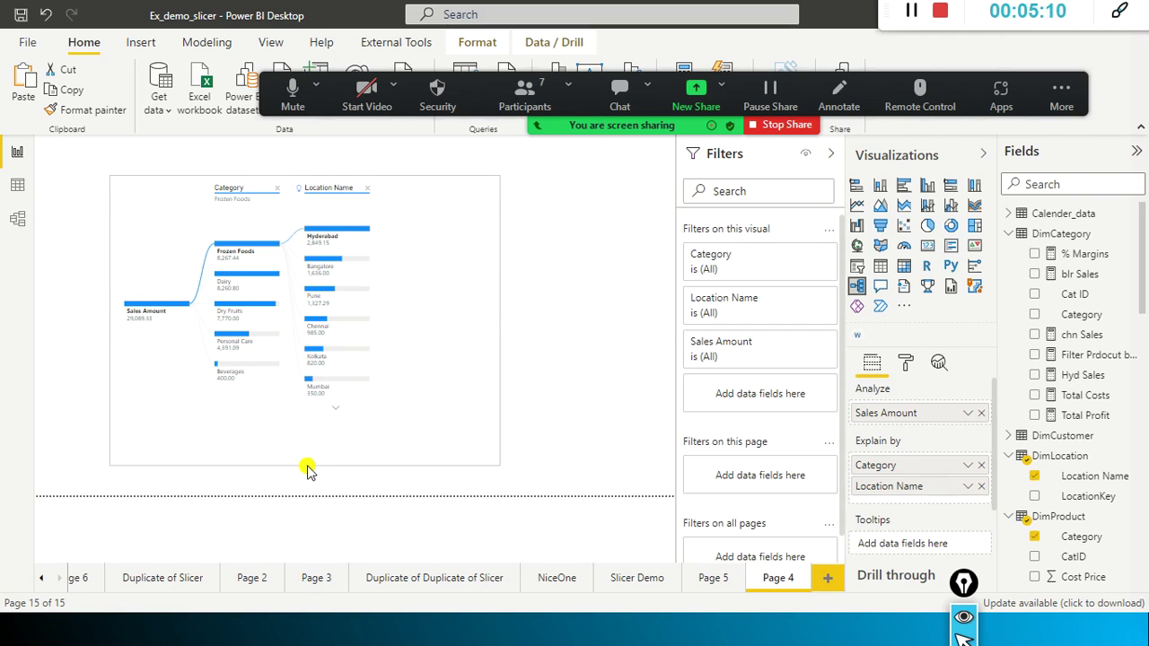
pyautogui.click(338, 417)
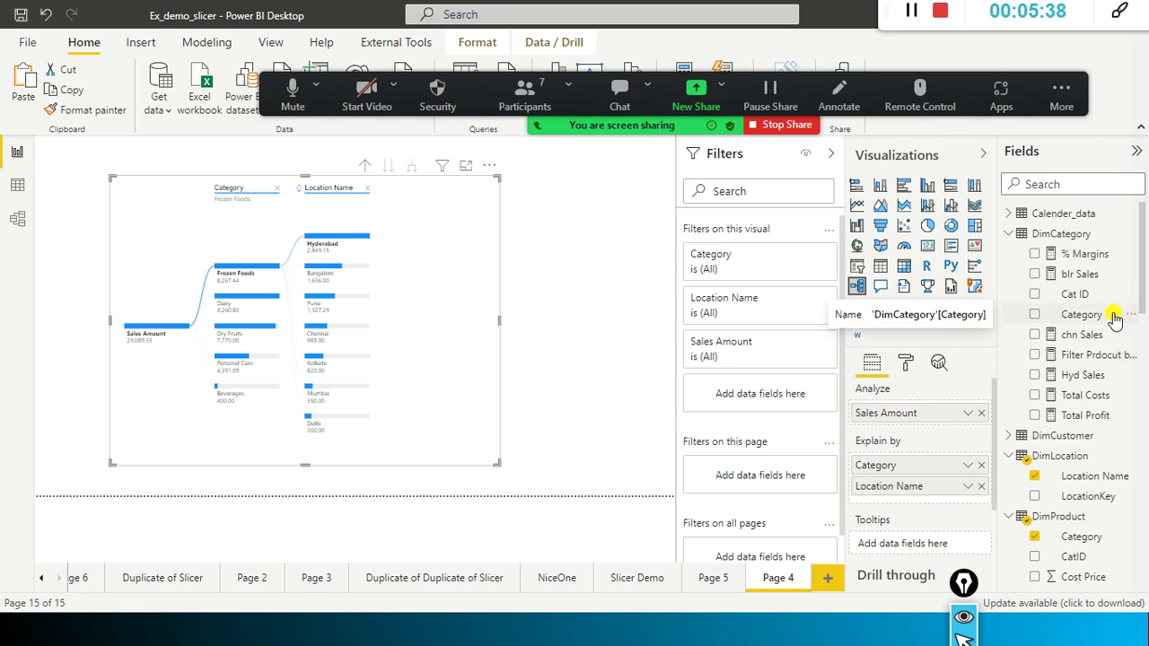
# Step: Add Customer Name from DimCustomer as an Explain by field between Category and Location Name
pyautogui.click(1008, 436)
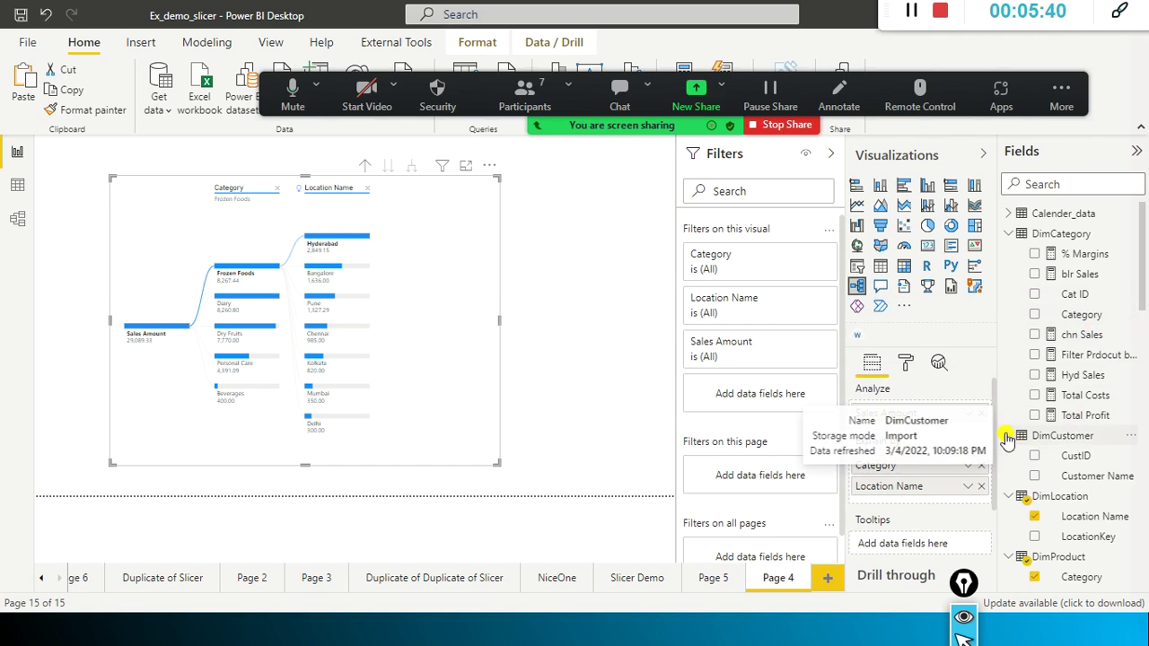
pyautogui.moveTo(1059, 475); pyautogui.dragTo(898, 508)
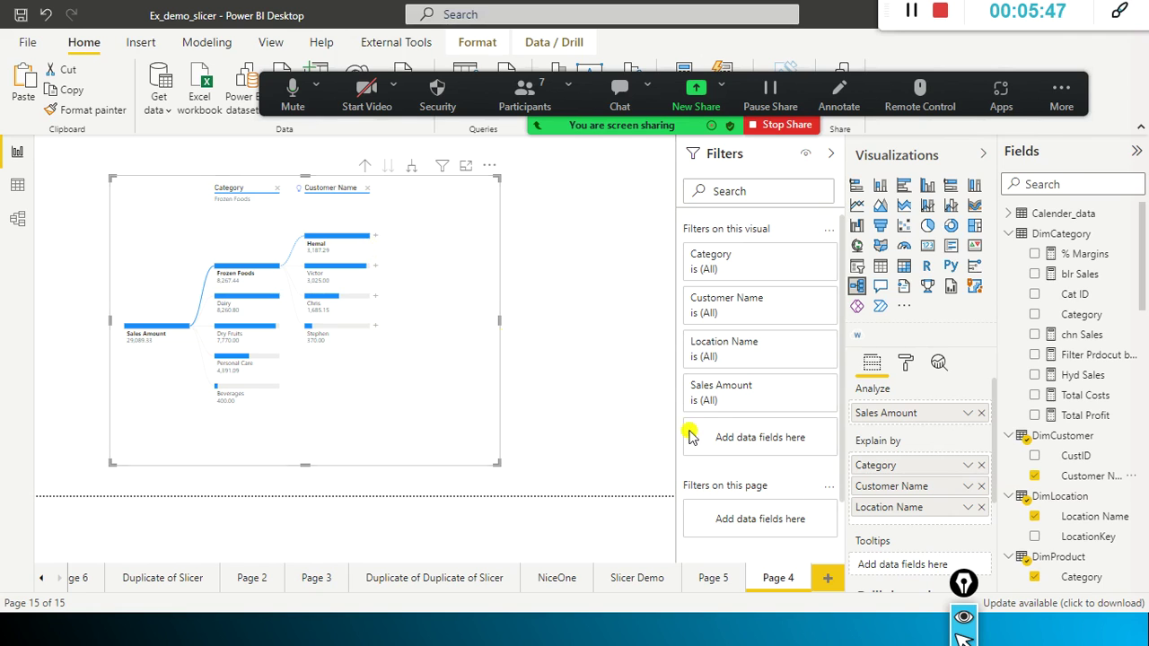
# Step: Reorder the Explain by fields so Location Name precedes Customer Name, and widen the decomposition tree
pyautogui.moveTo(911, 508); pyautogui.dragTo(929, 489)
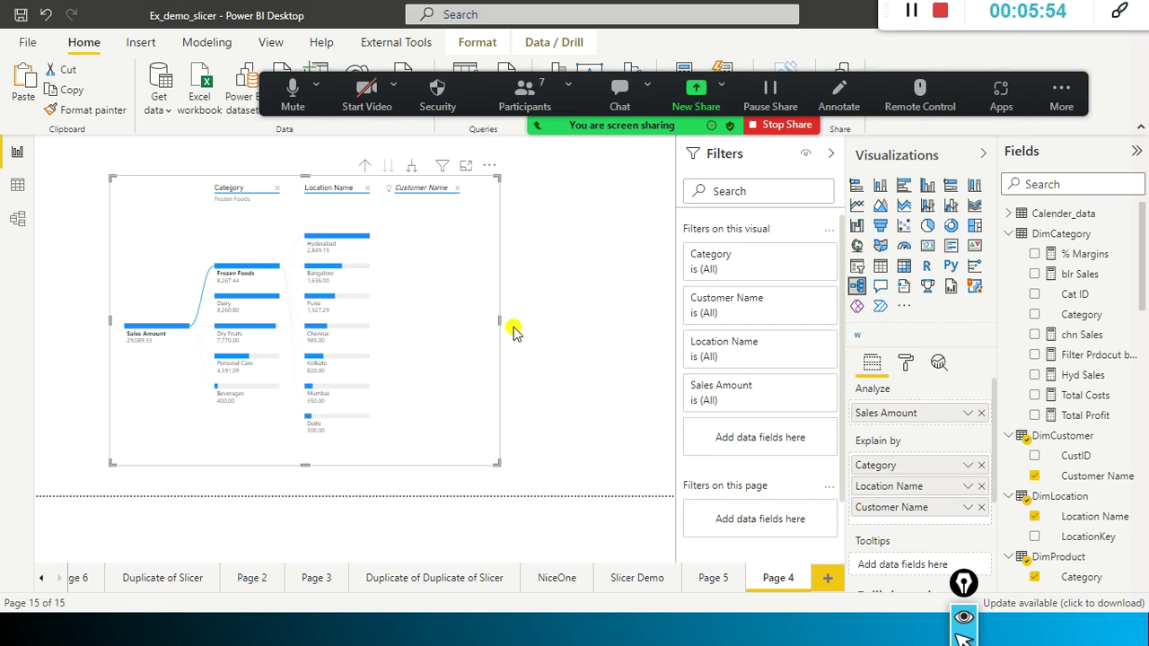
pyautogui.moveTo(513, 330); pyautogui.dragTo(600, 333)
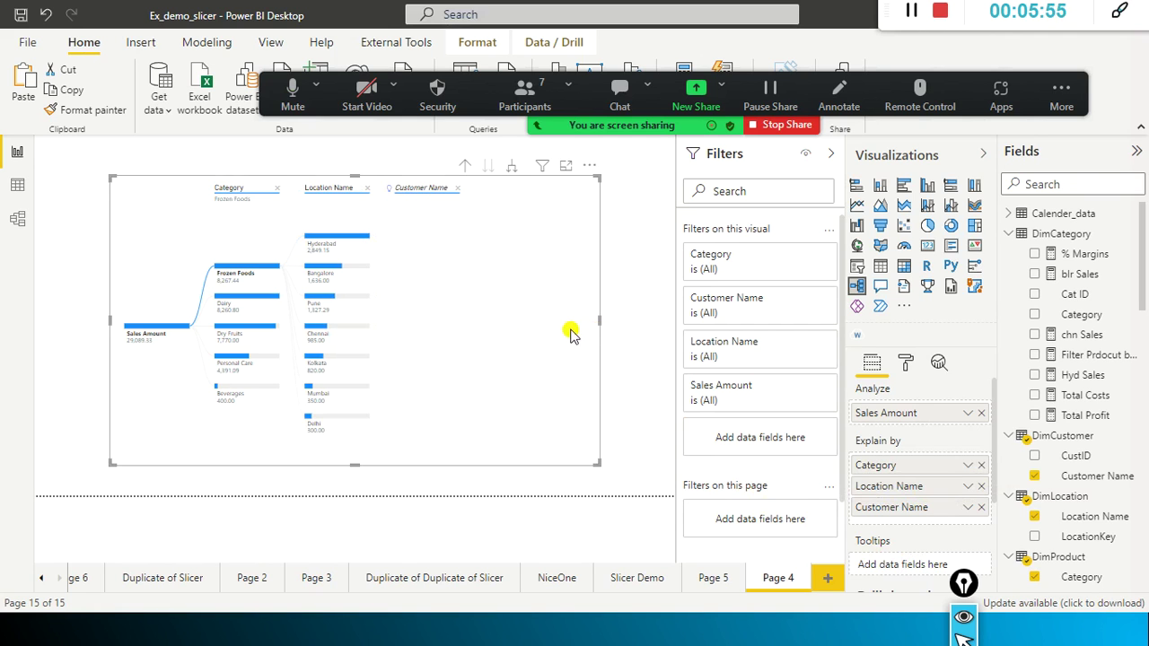
# Step: Split the Hyderabad node by High value and widen the visual further for another level
pyautogui.moveTo(949, 509); pyautogui.dragTo(367, 272)
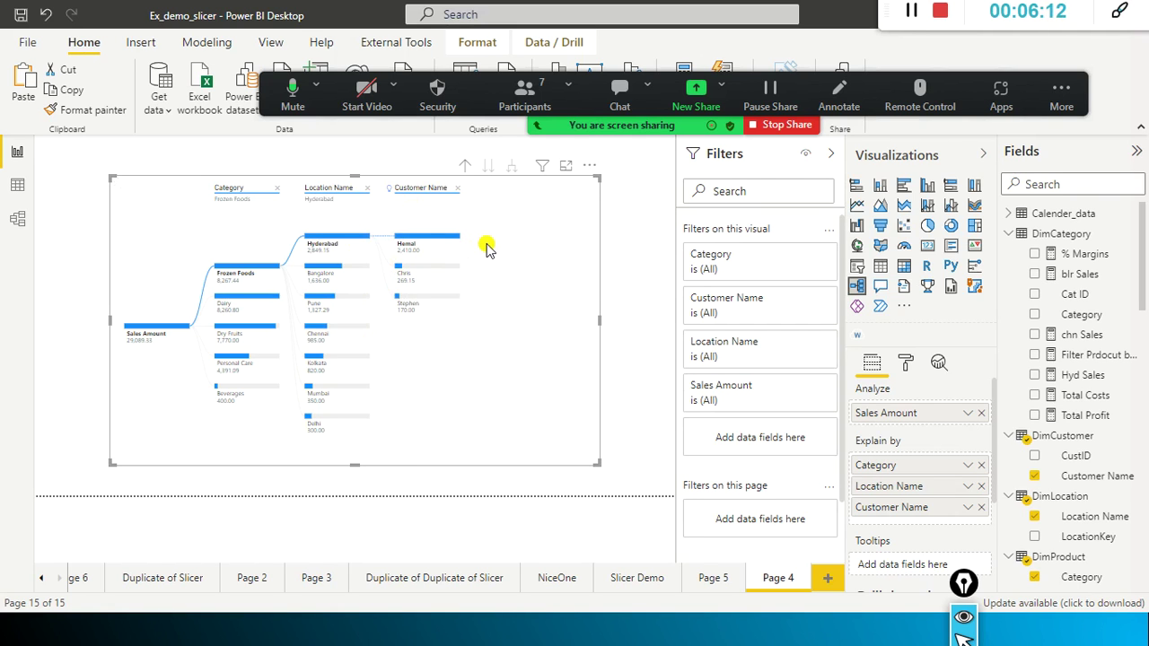
pyautogui.moveTo(453, 253)
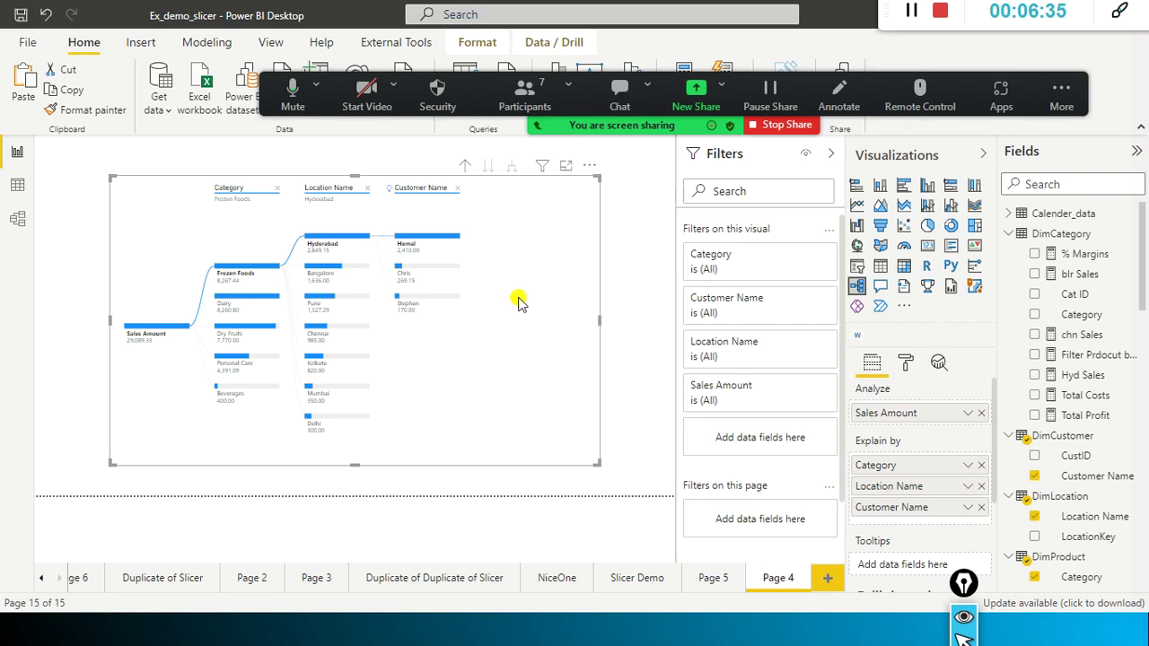
pyautogui.moveTo(600, 319); pyautogui.dragTo(645, 320)
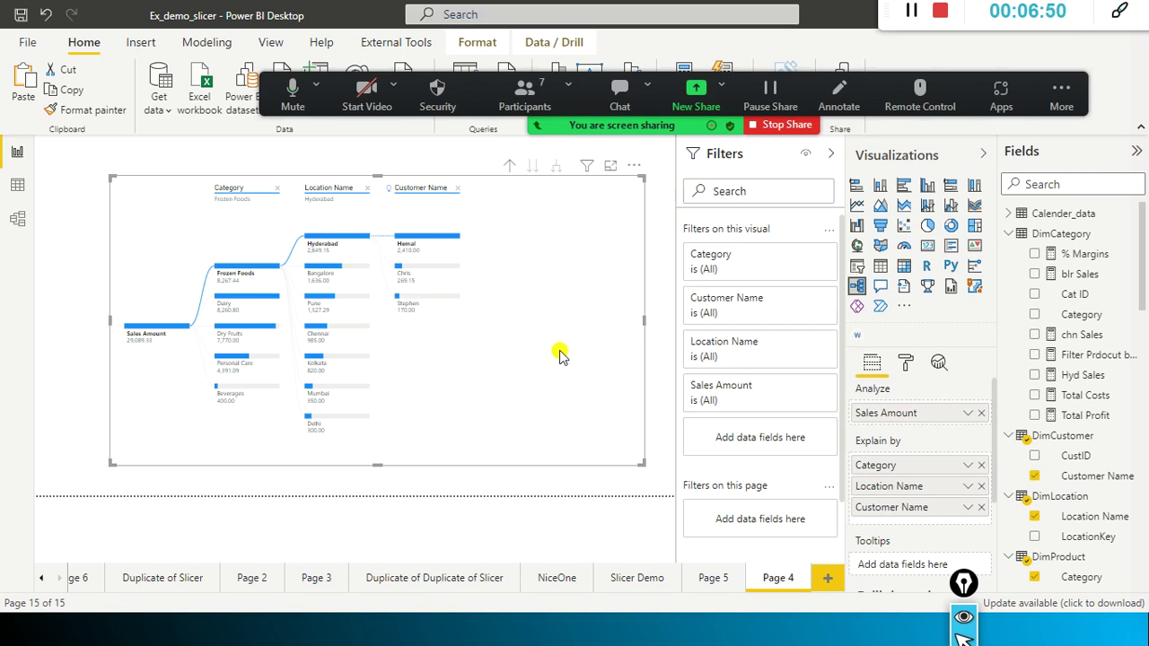
# Step: Add Quarter from Calender_data as the last Explain by field and split Hyderabad's top customer node by Quarter
pyautogui.moveTo(448, 242)
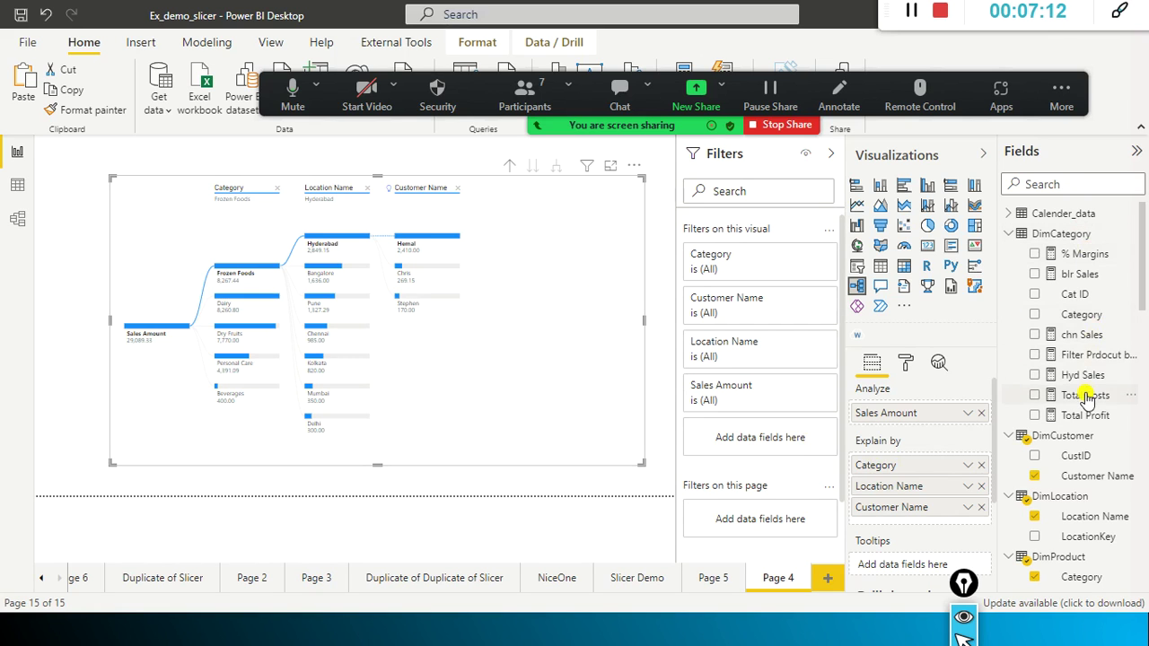
pyautogui.click(1008, 216)
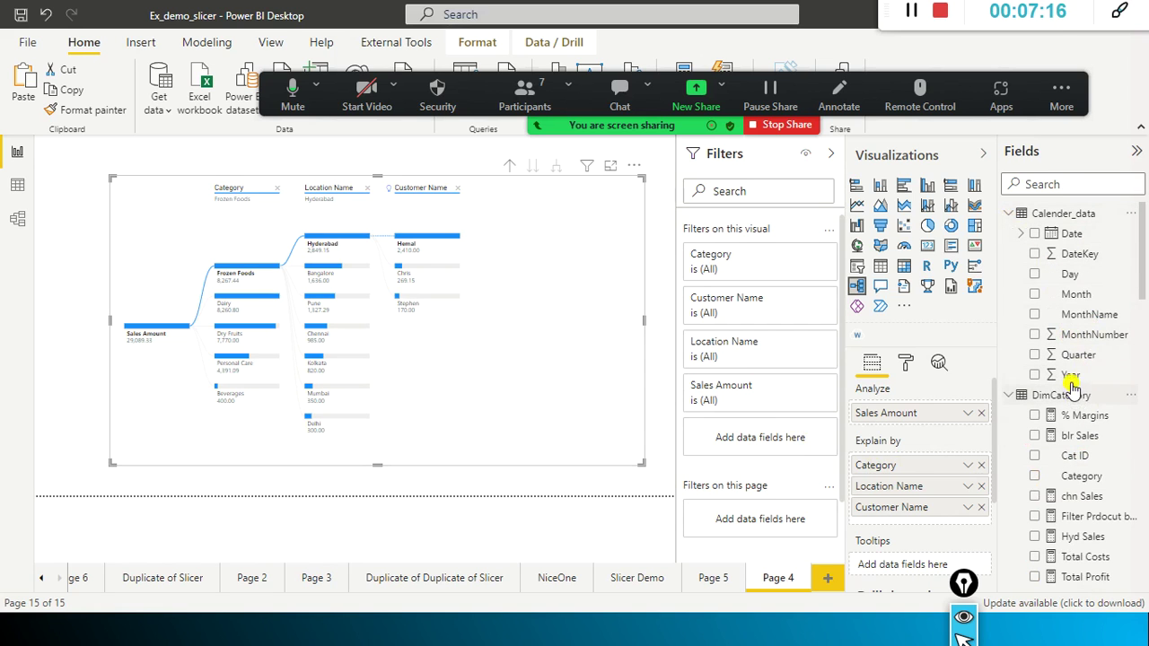
pyautogui.moveTo(1074, 357); pyautogui.dragTo(923, 530)
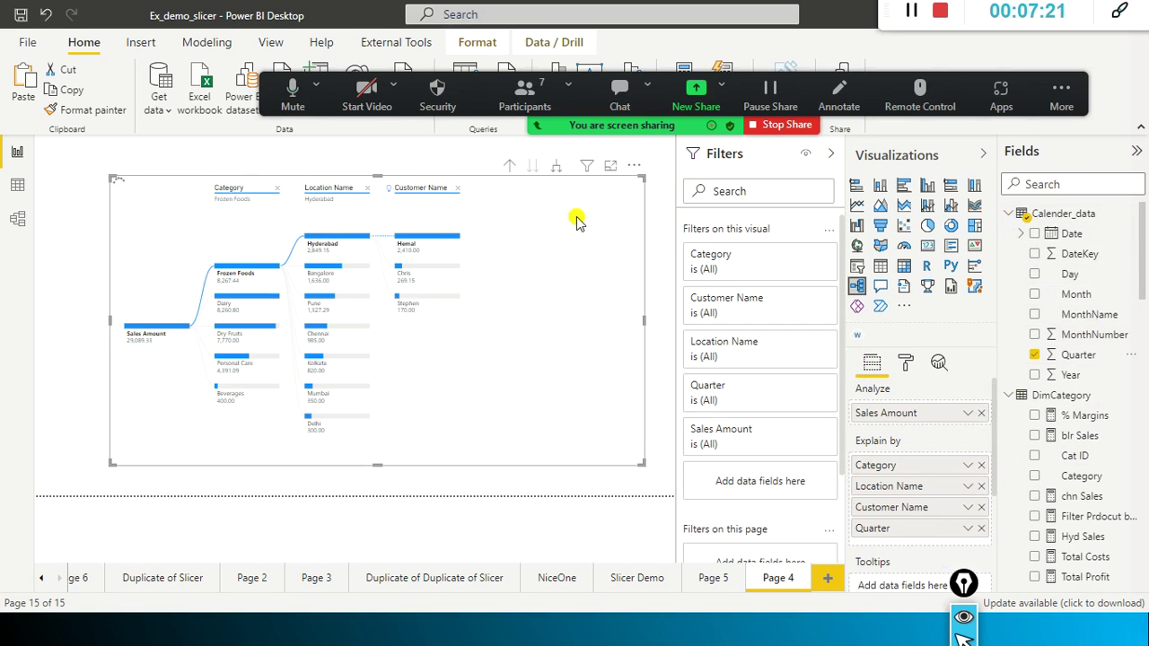
pyautogui.click(465, 243)
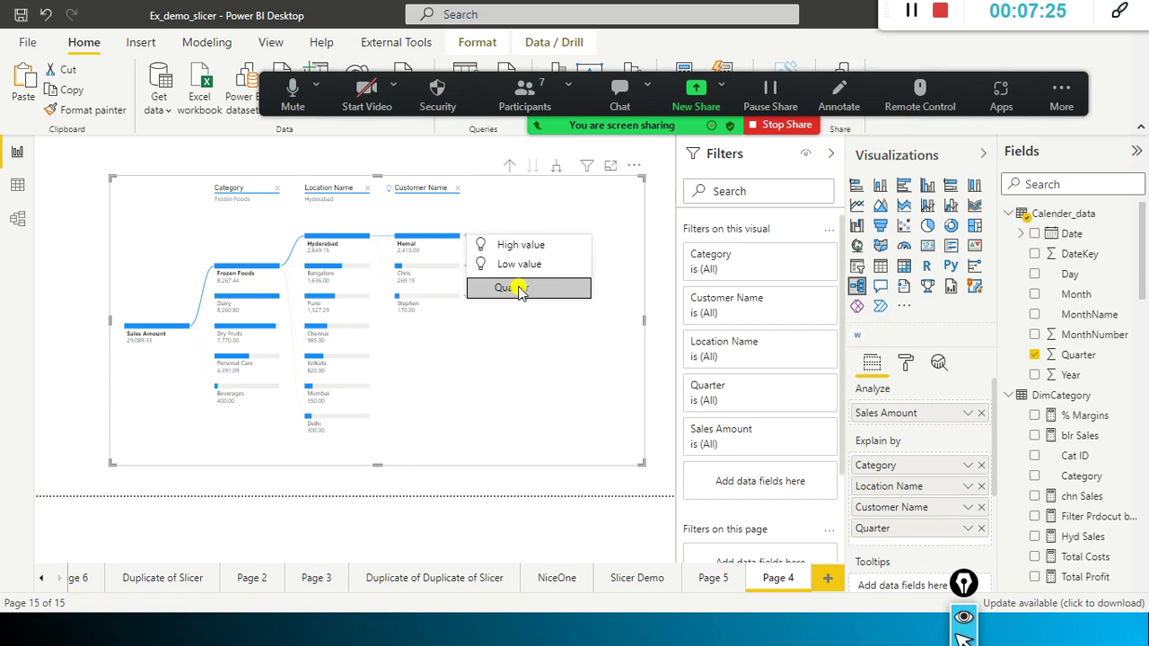
pyautogui.click(645, 238)
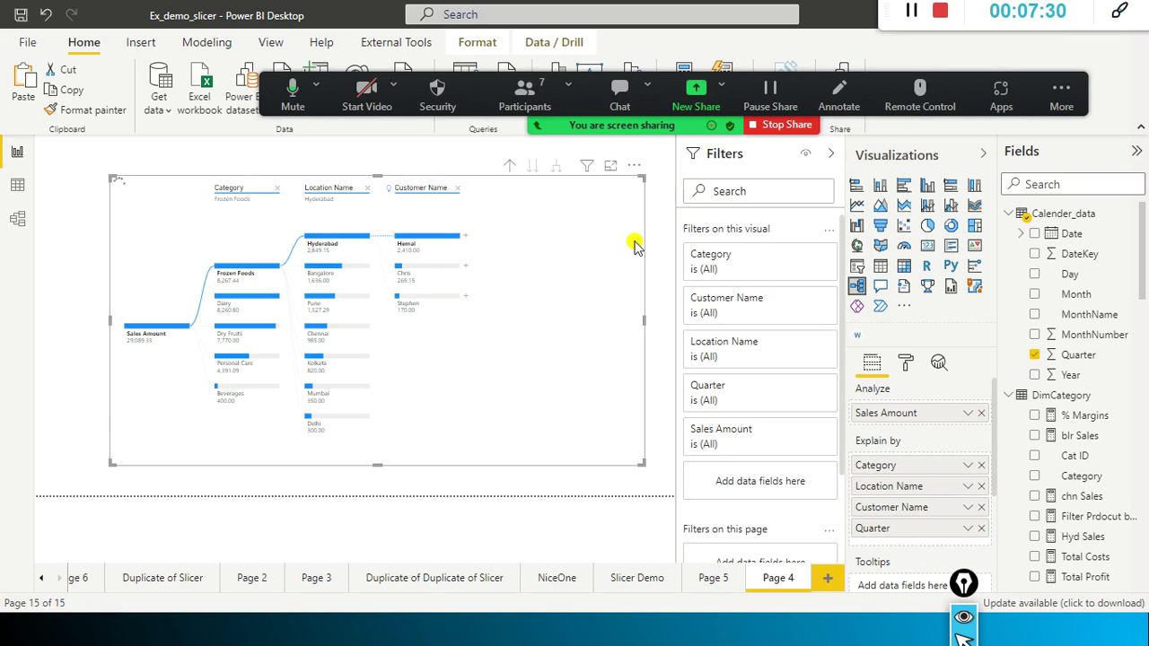
pyautogui.click(465, 236)
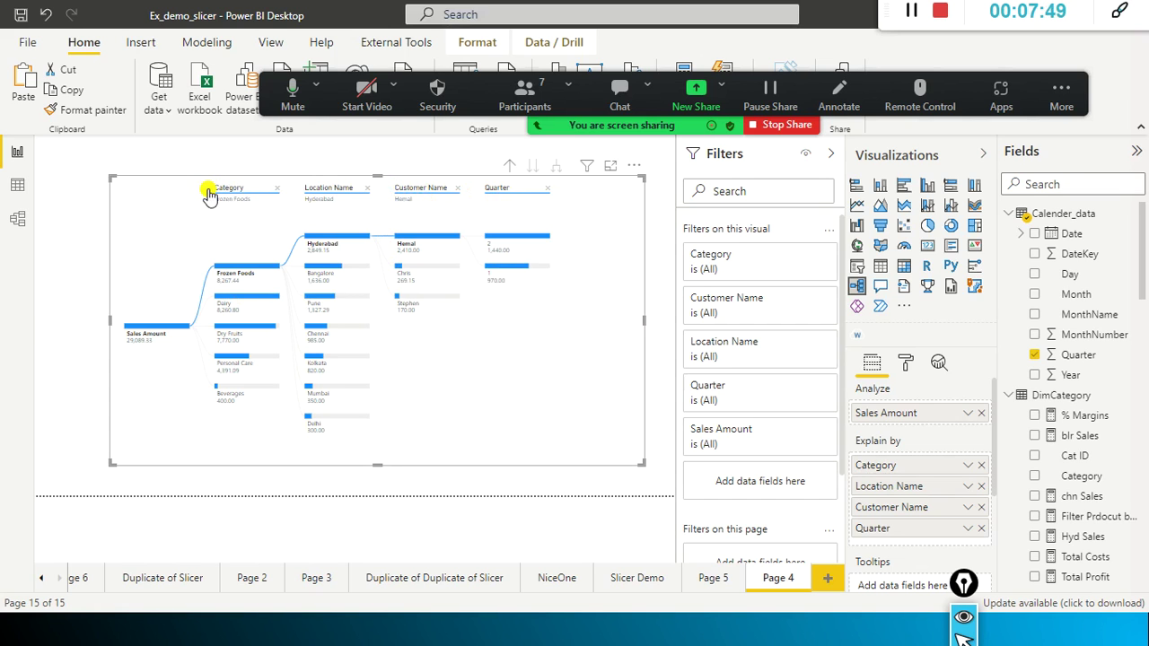
# Step: Lock the Category and Location Name levels of the decomposition tree
pyautogui.click(299, 188)
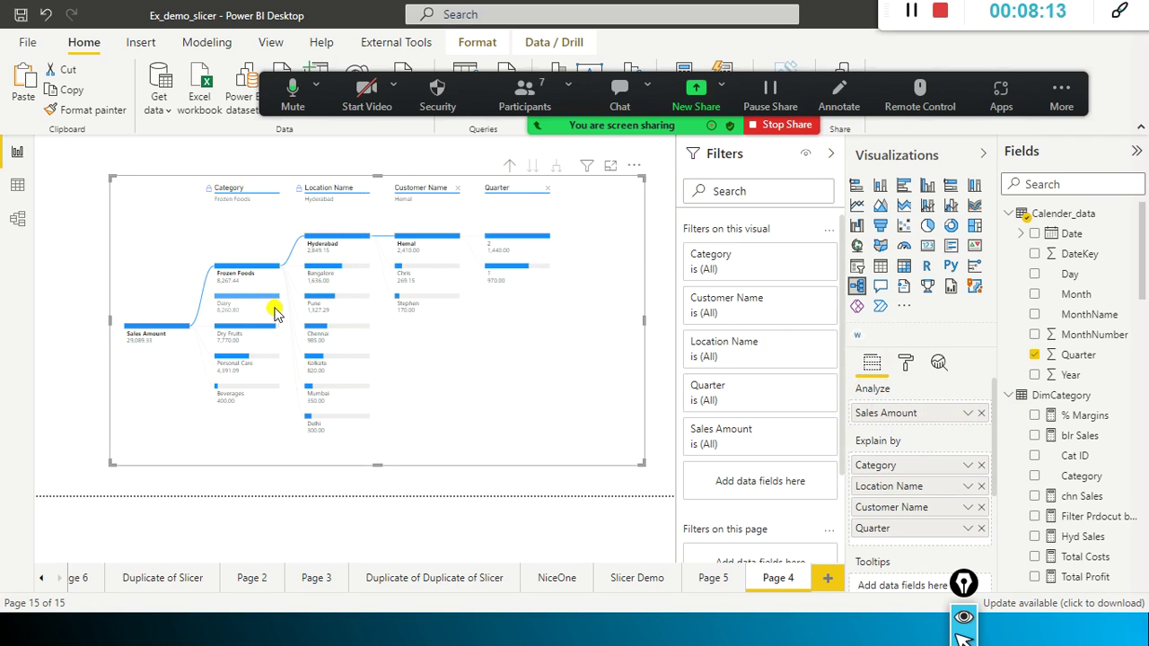
pyautogui.moveTo(276, 310)
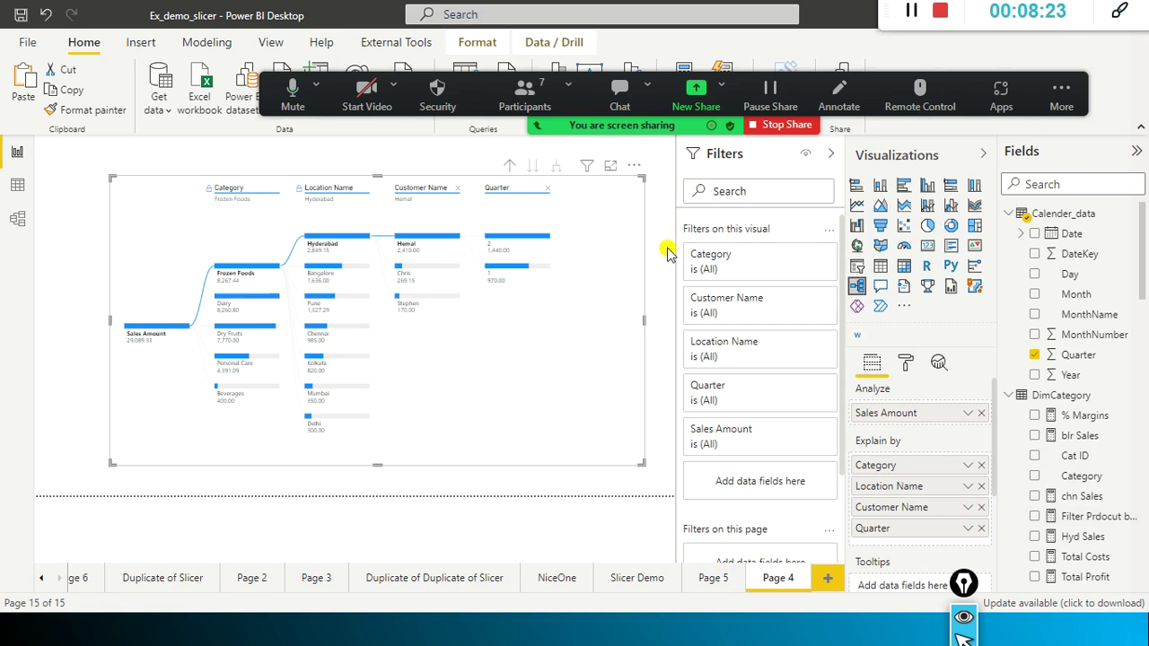
# Step: Highlight the path to the quarter 2 node and the path to its parent customer node
pyautogui.moveTo(546, 238)
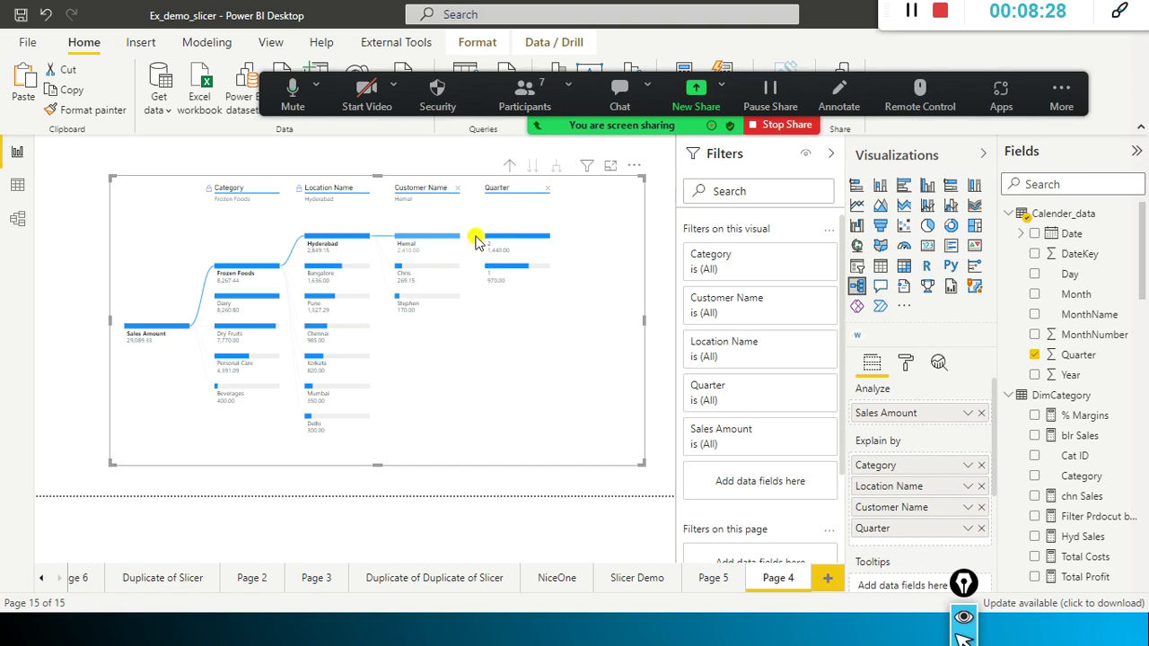
pyautogui.click(536, 239)
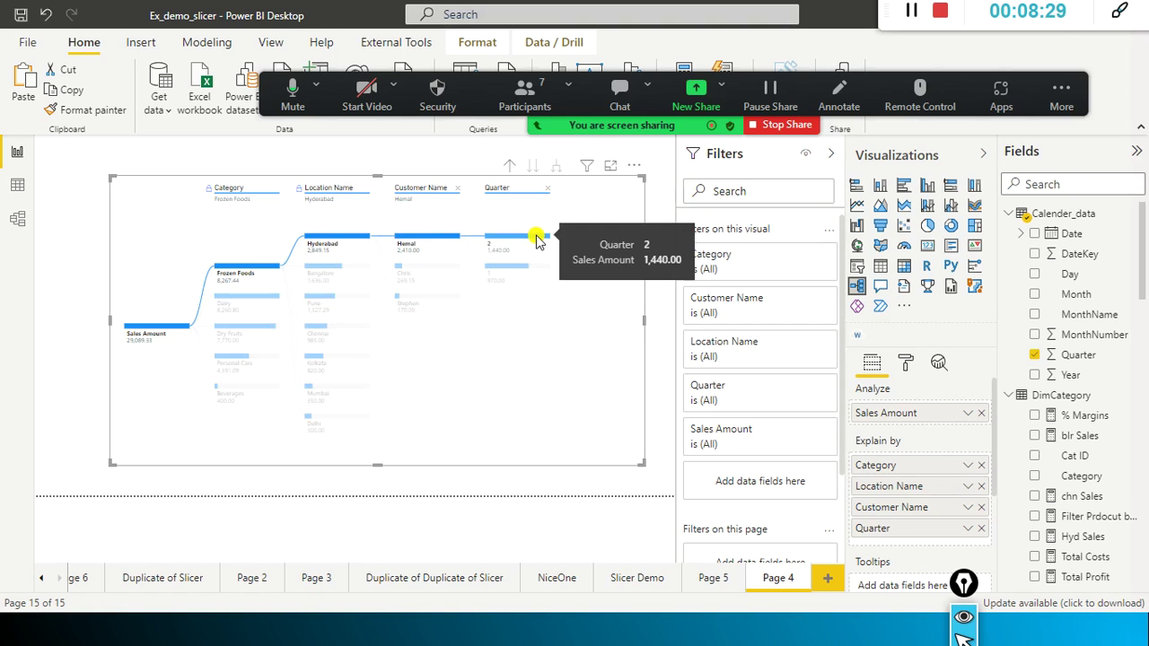
pyautogui.click(404, 242)
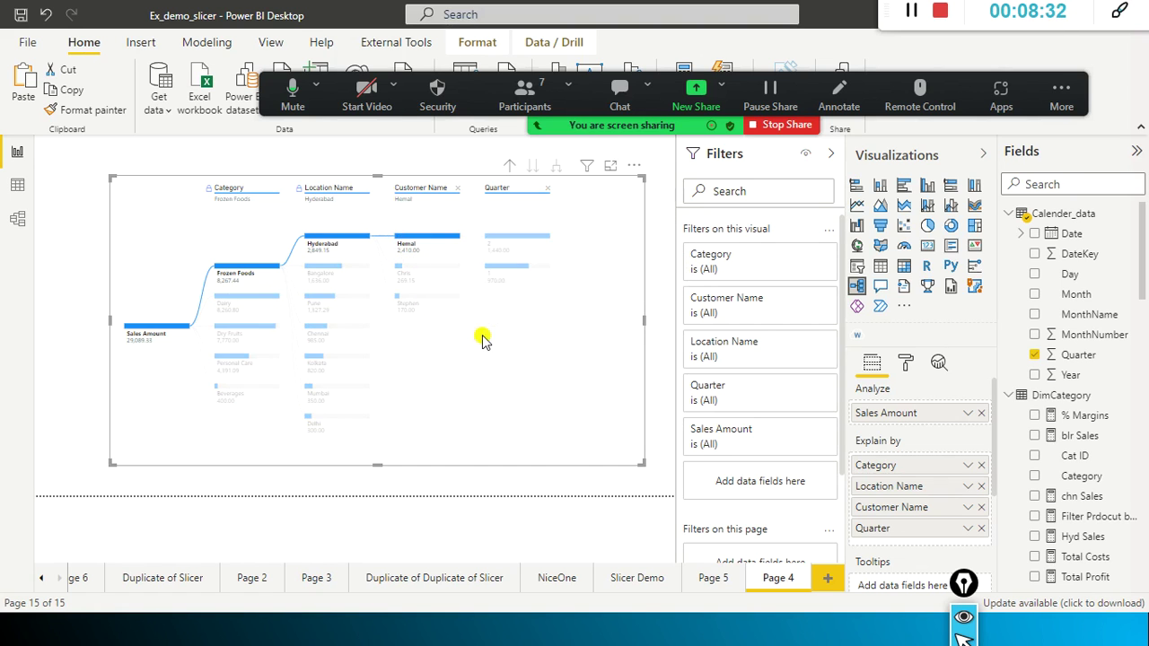
# Step: Remove the Quarter and Customer Name levels from the tree, and place Quarter above Customer Name in Explain by
pyautogui.click(545, 188)
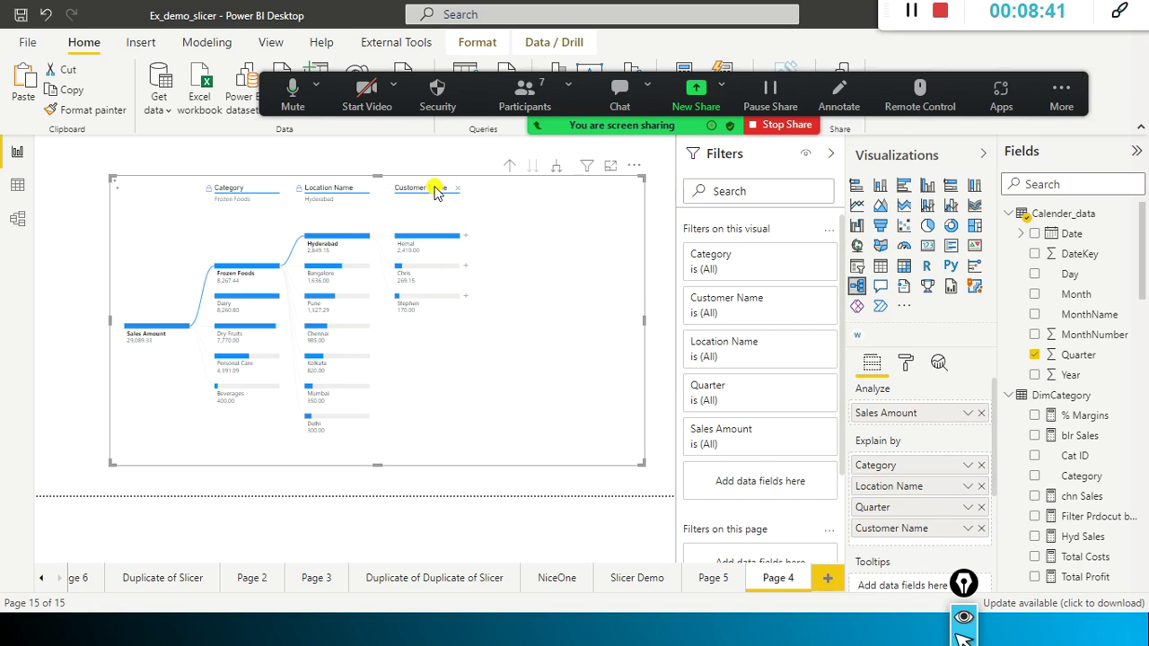
pyautogui.click(456, 194)
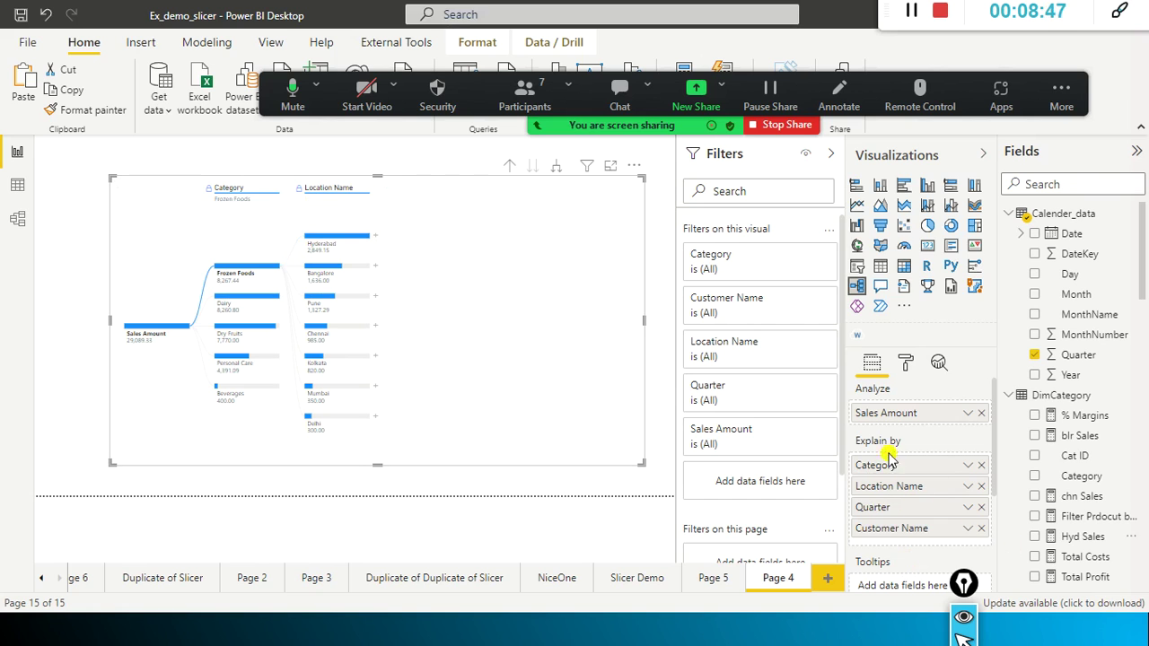
# Step: Split the Hyderabad node by Quarter, and split its quarter 2 node by Low value
pyautogui.click(376, 240)
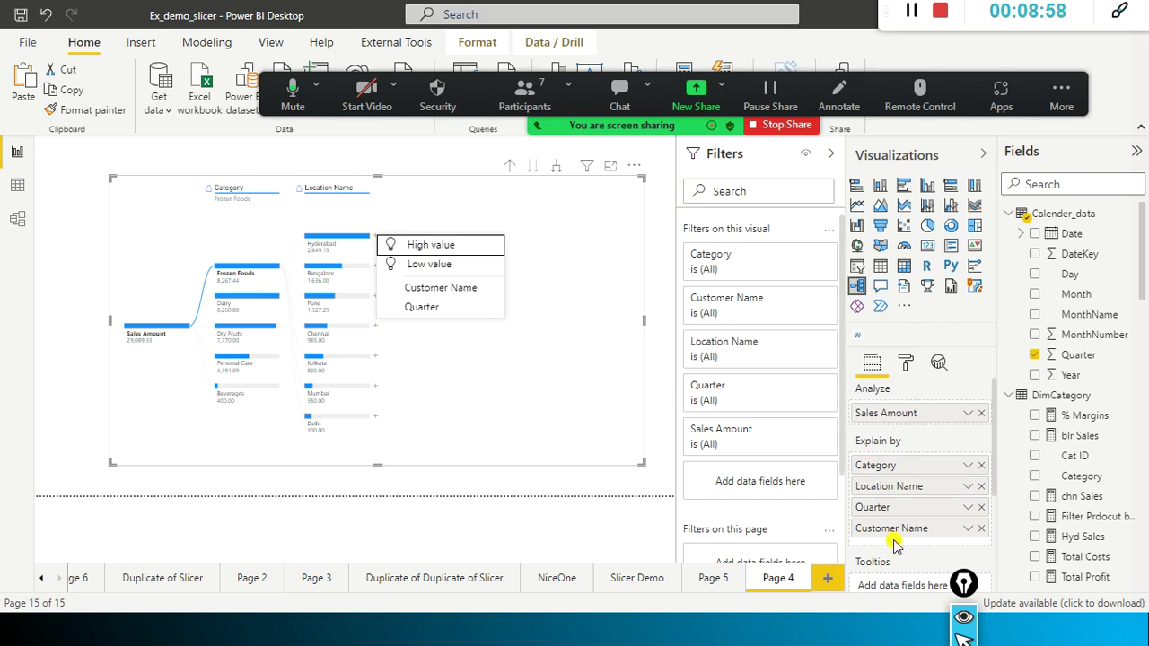
pyautogui.click(473, 307)
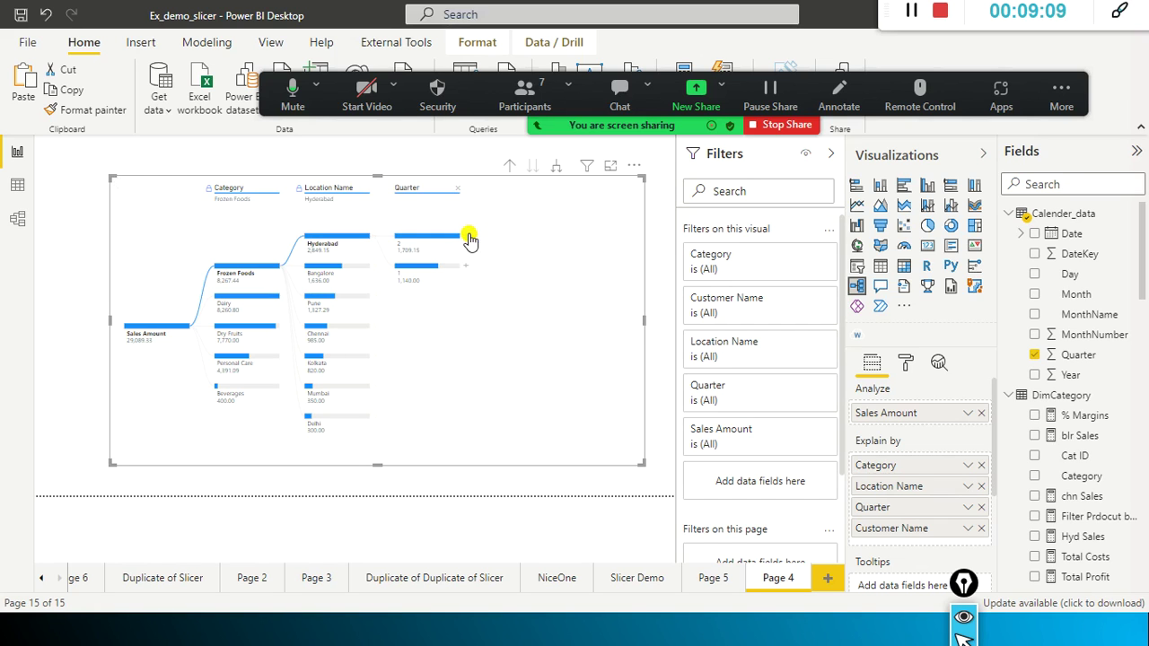
pyautogui.click(469, 240)
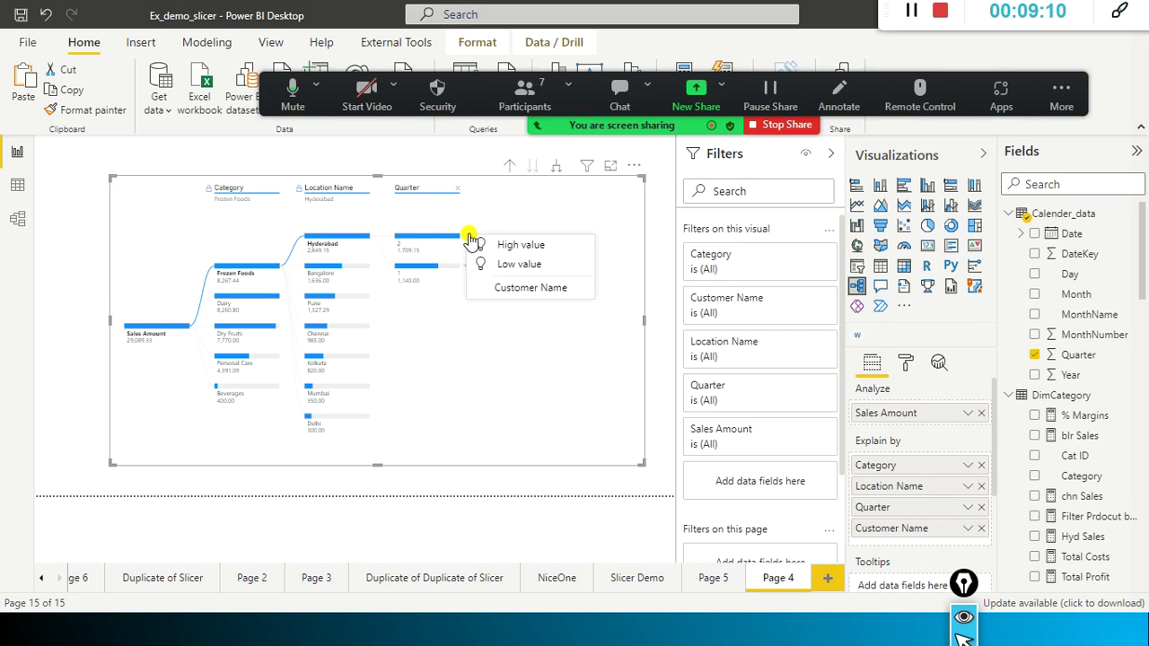
pyautogui.click(518, 268)
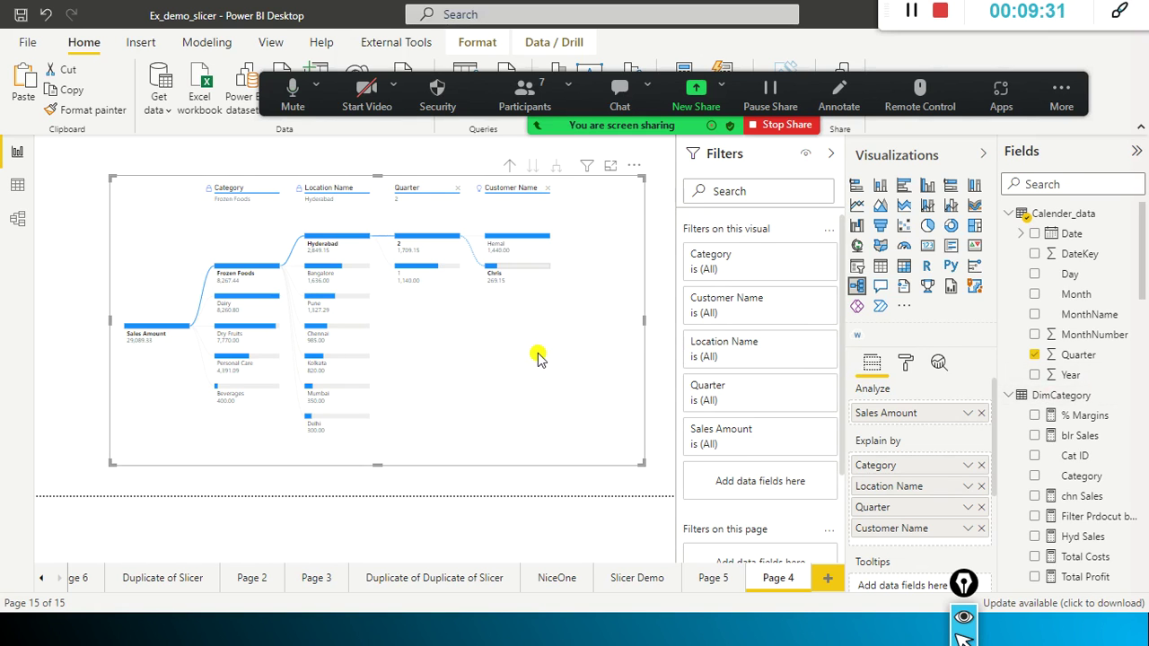
# Step: Add a new report page and insert a Key influencers visual on it, enlarged in height
pyautogui.click(826, 575)
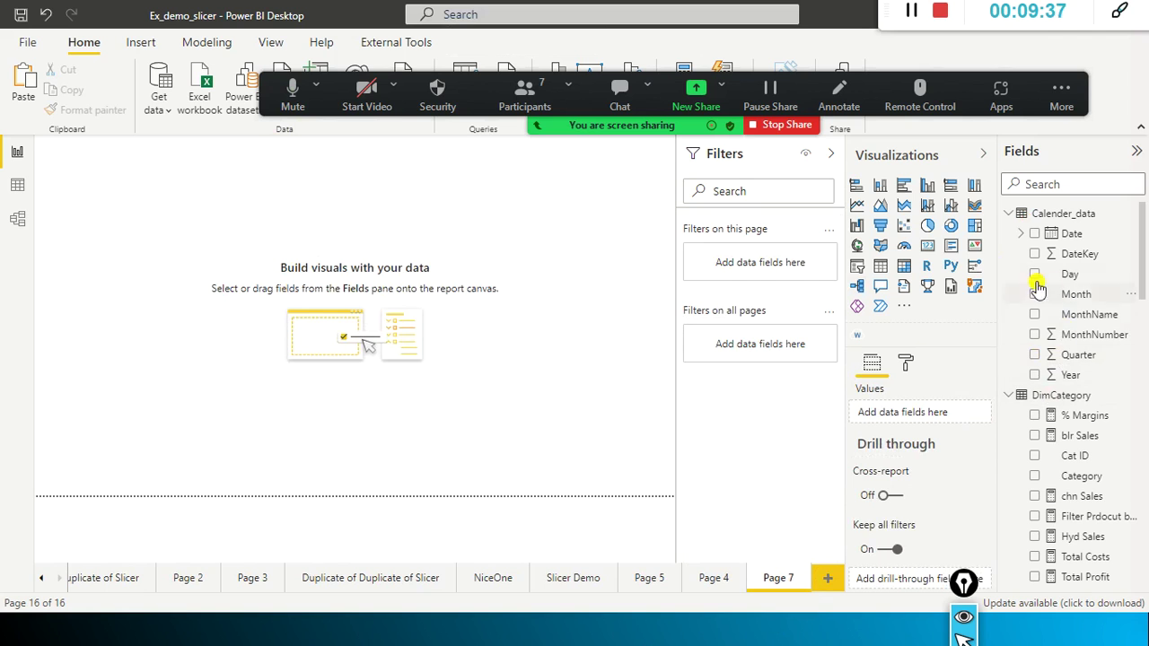
pyautogui.click(976, 267)
pyautogui.moveTo(160, 233); pyautogui.dragTo(384, 302)
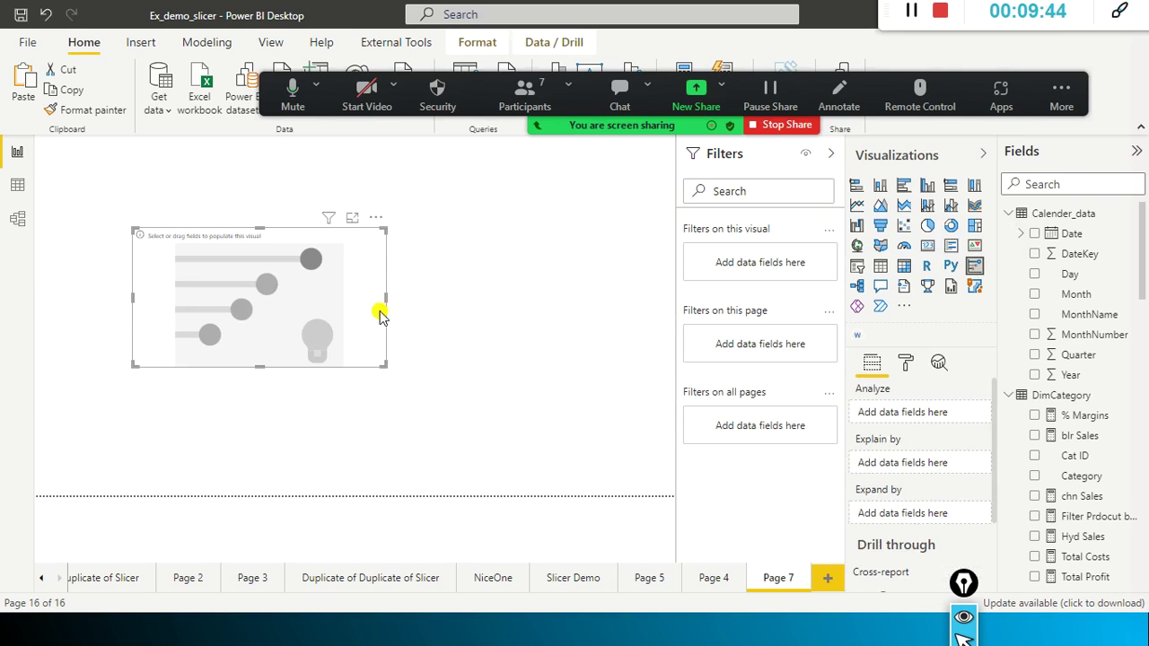
pyautogui.moveTo(257, 367); pyautogui.dragTo(260, 406)
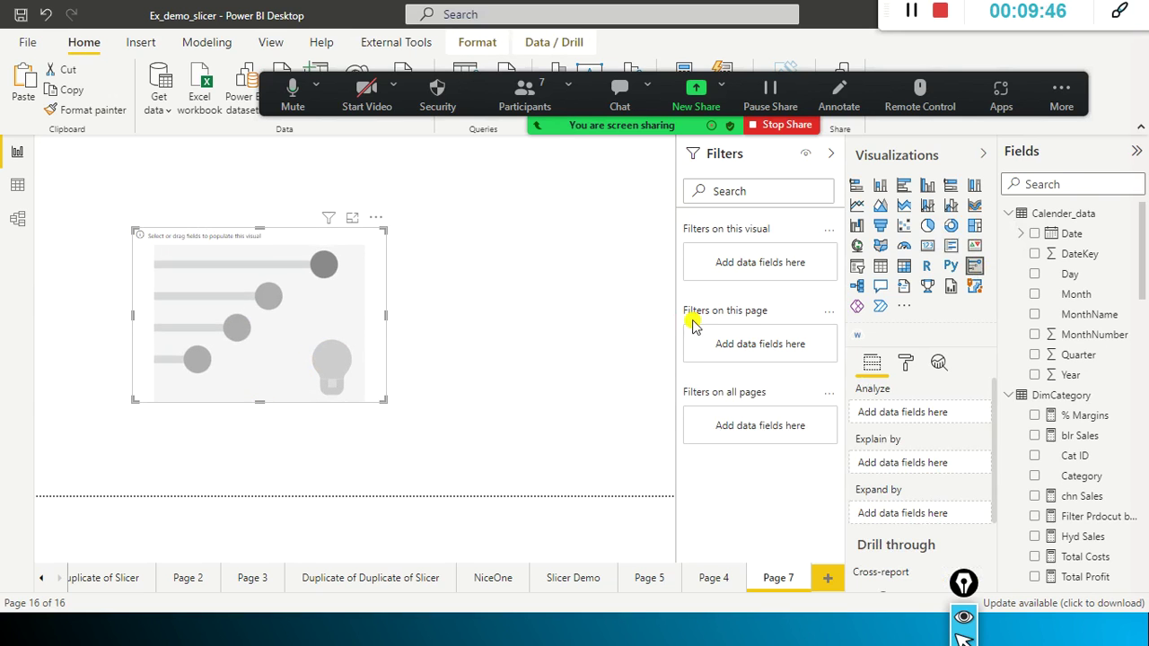
# Step: Analyze Sales Amount from FactSales in the key influencers visual, explained by Category from DimProduct
pyautogui.scroll(-7, 1104, 360)
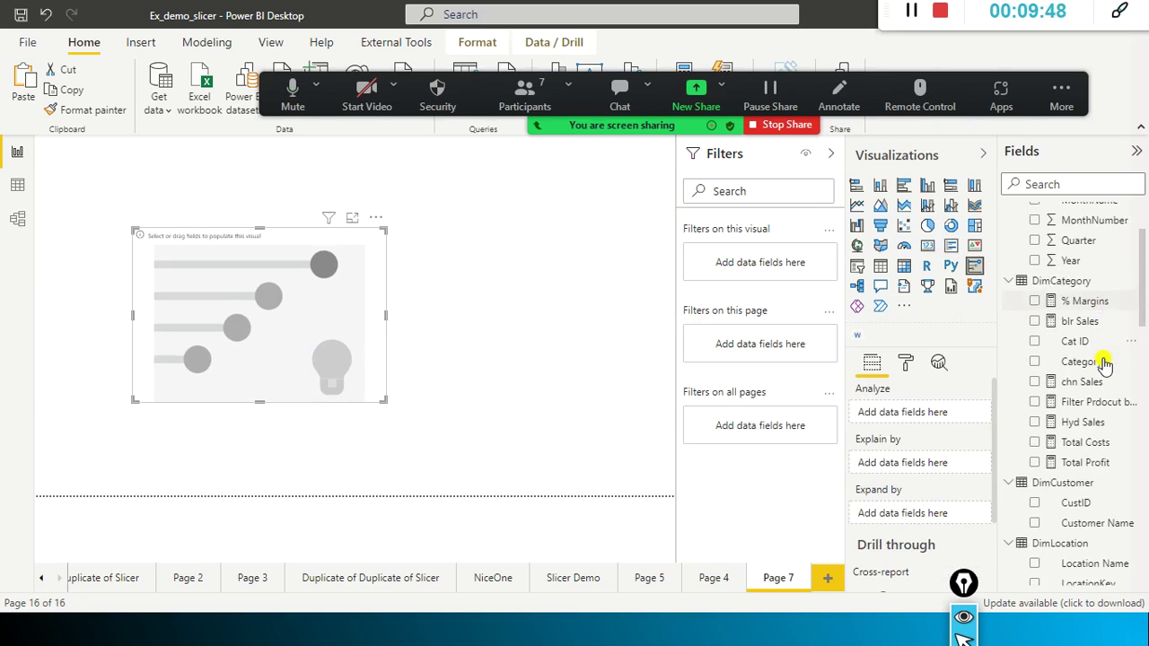
pyautogui.scroll(3, 1104, 359)
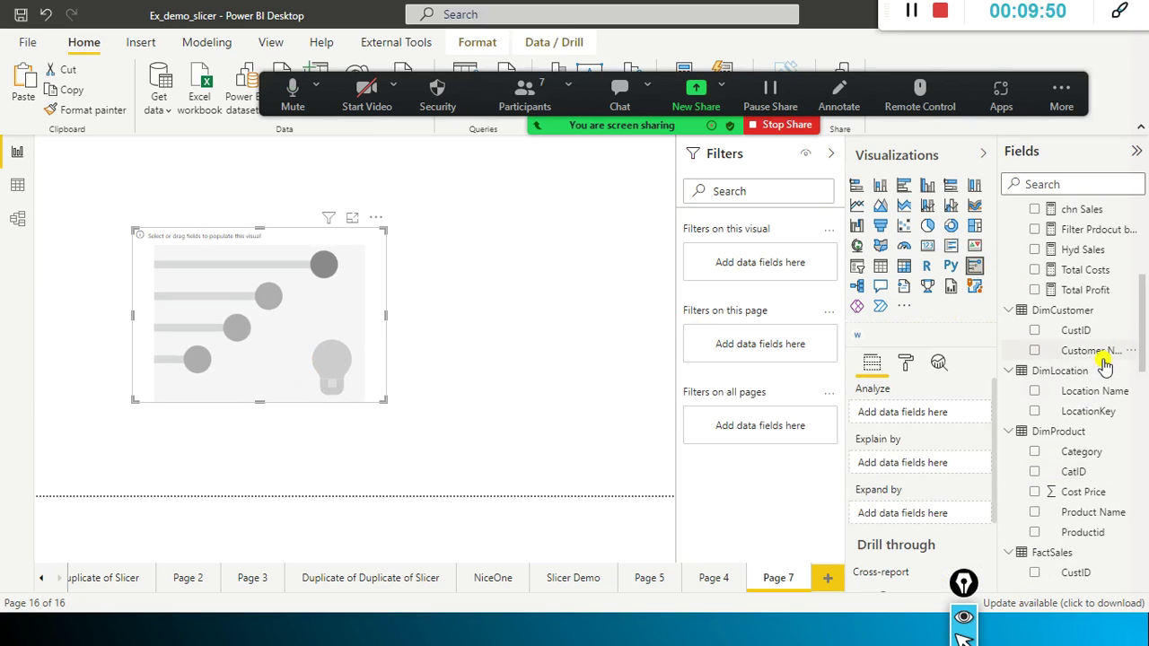
pyautogui.scroll(-5, 1105, 357)
pyautogui.moveTo(1090, 562); pyautogui.dragTo(346, 343)
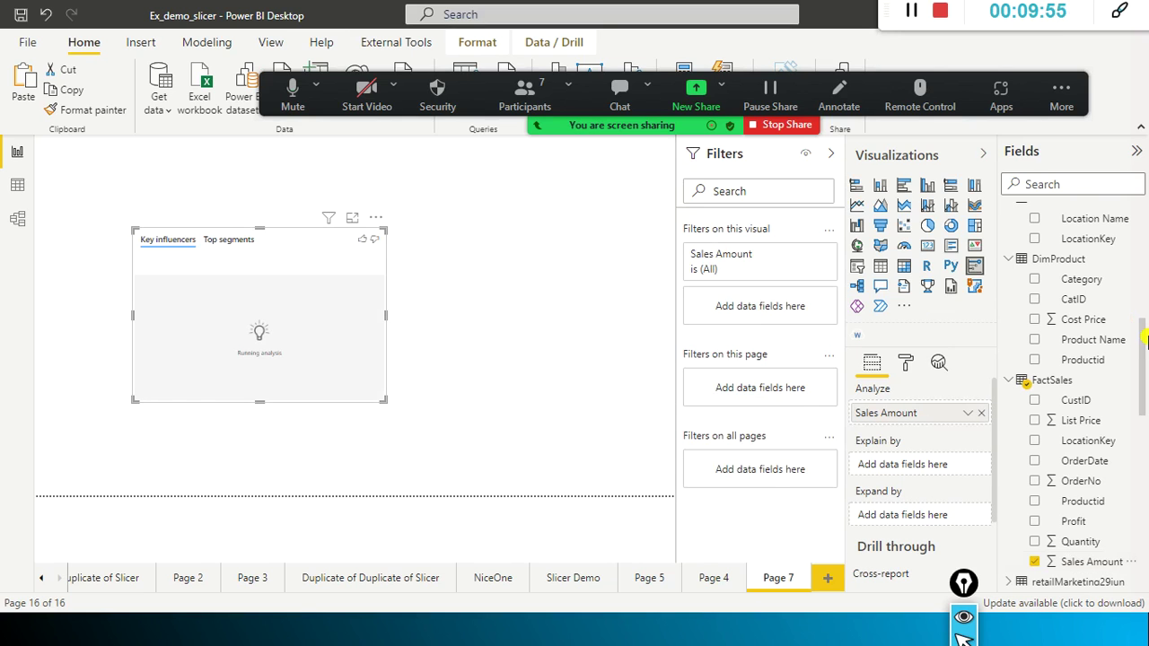
pyautogui.moveTo(1067, 280); pyautogui.dragTo(372, 341)
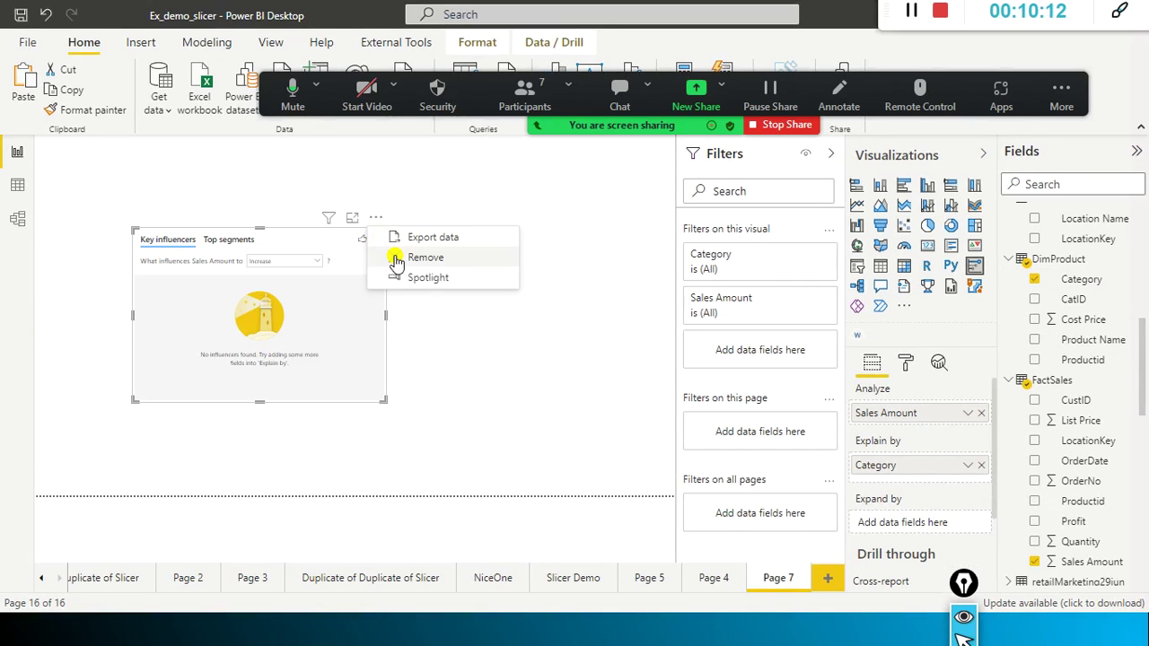
# Step: Replace the key influencers visual with a Q&A visual and widen it
pyautogui.click(394, 258)
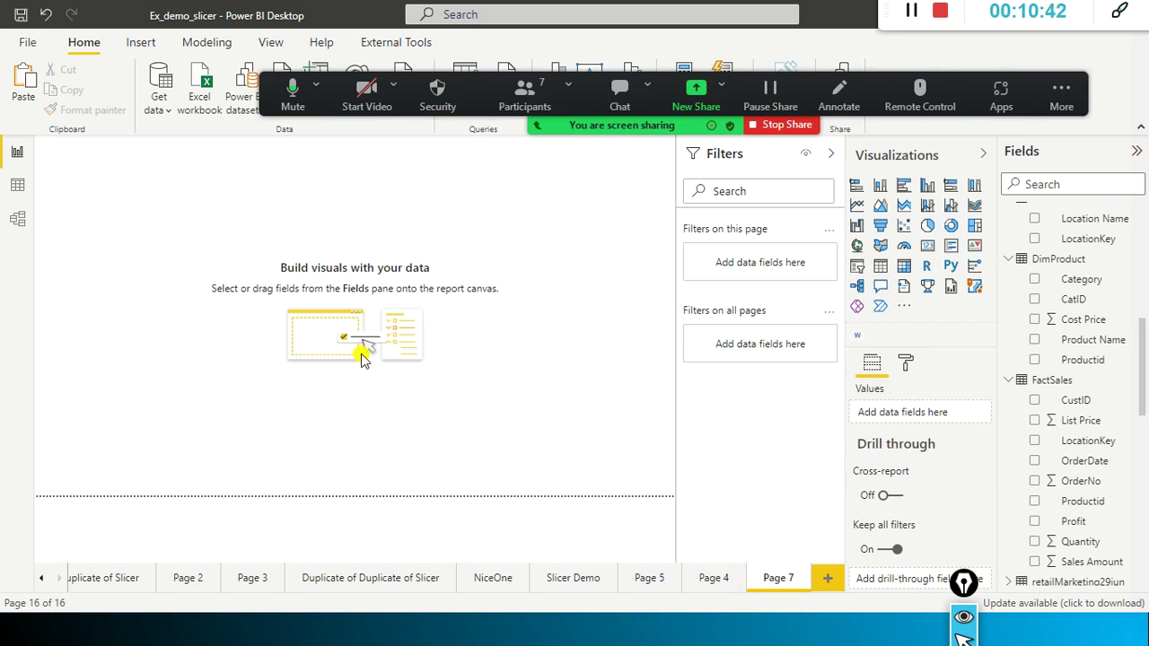
pyautogui.doubleClick(146, 218)
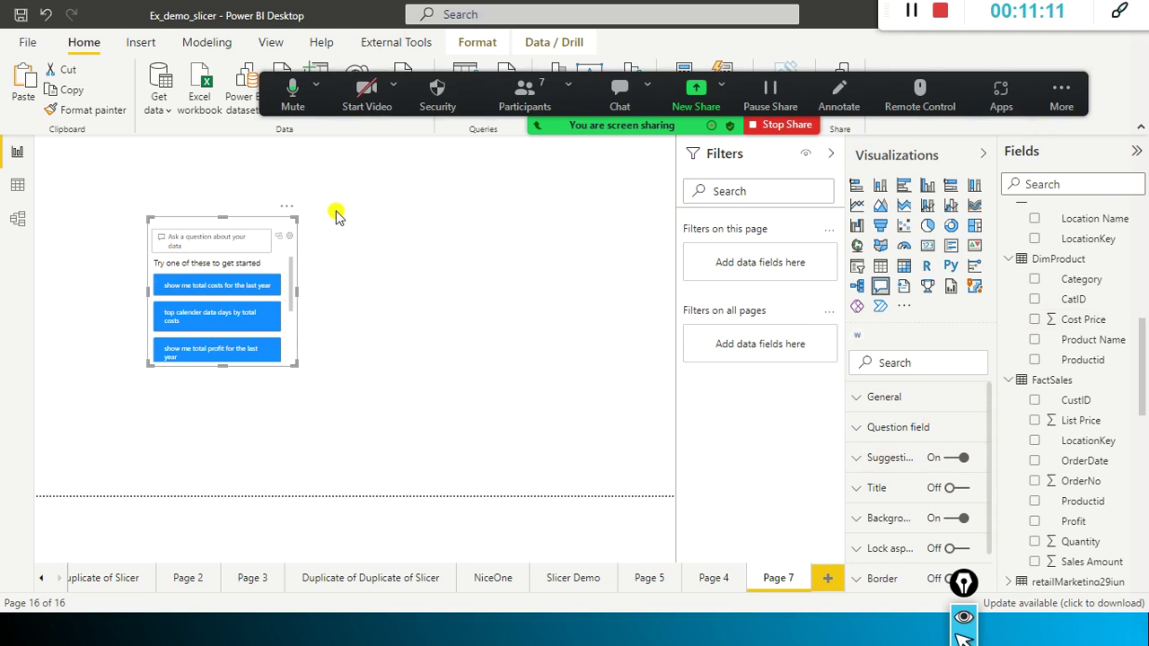
pyautogui.moveTo(296, 291); pyautogui.dragTo(403, 295)
pyautogui.click(308, 303)
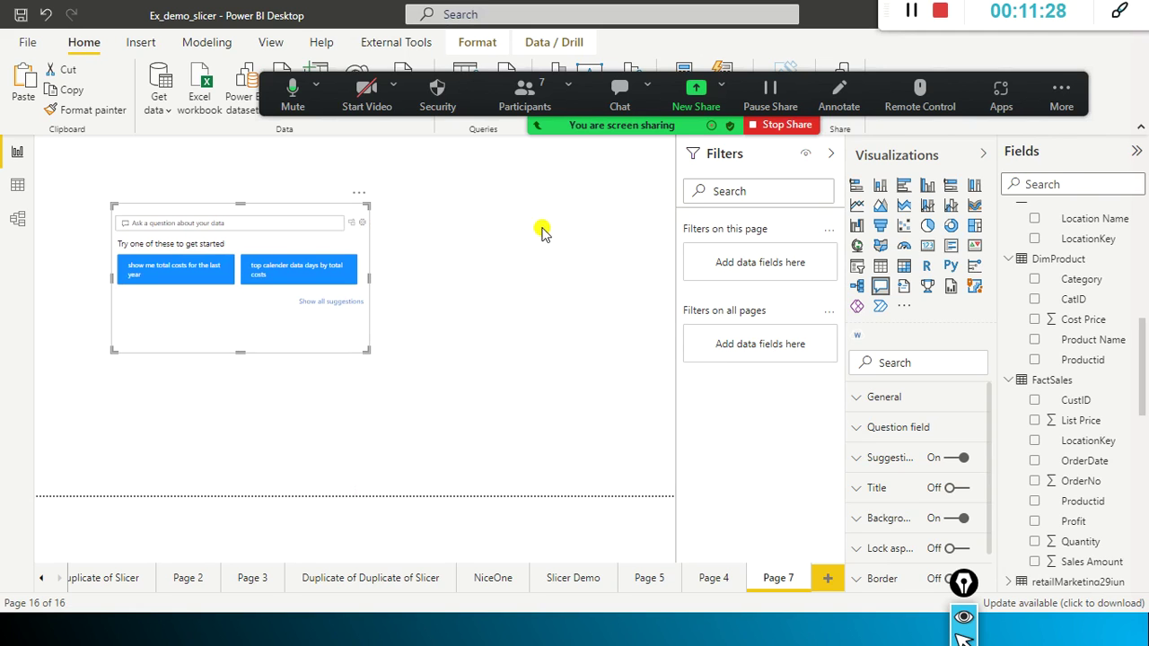
# Step: Place a taller copy of the Q&A visual beside the original and show all of its suggestions
pyautogui.hotkey('ctrl', 'c')
pyautogui.hotkey('ctrl', 'v')
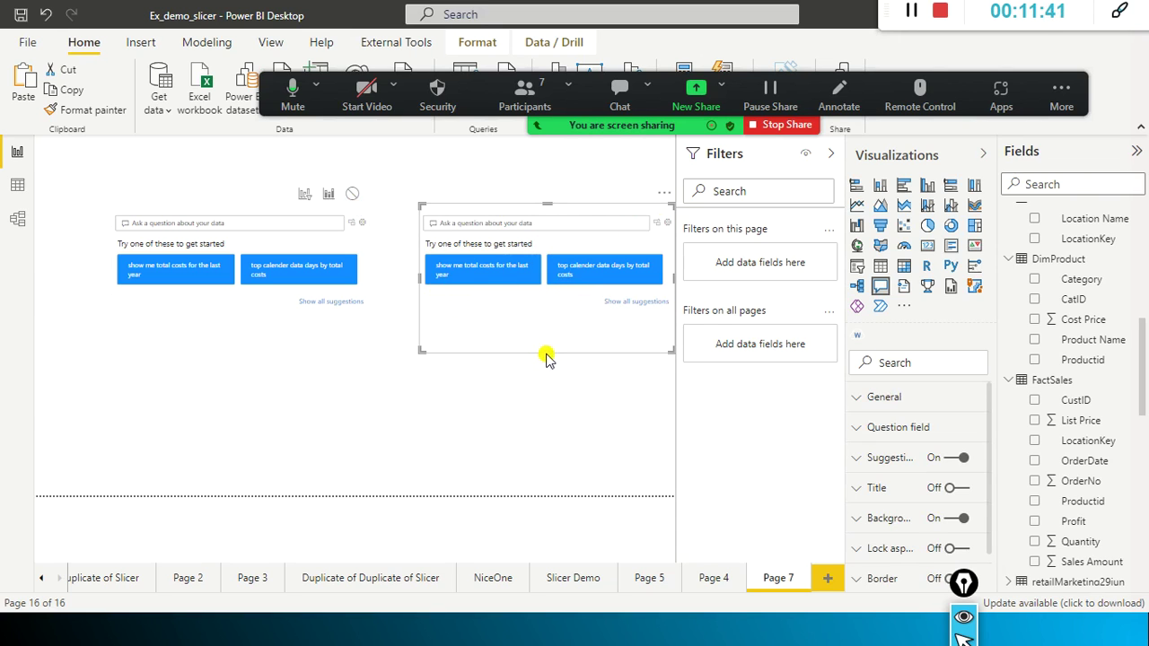
pyautogui.moveTo(546, 351); pyautogui.dragTo(569, 431)
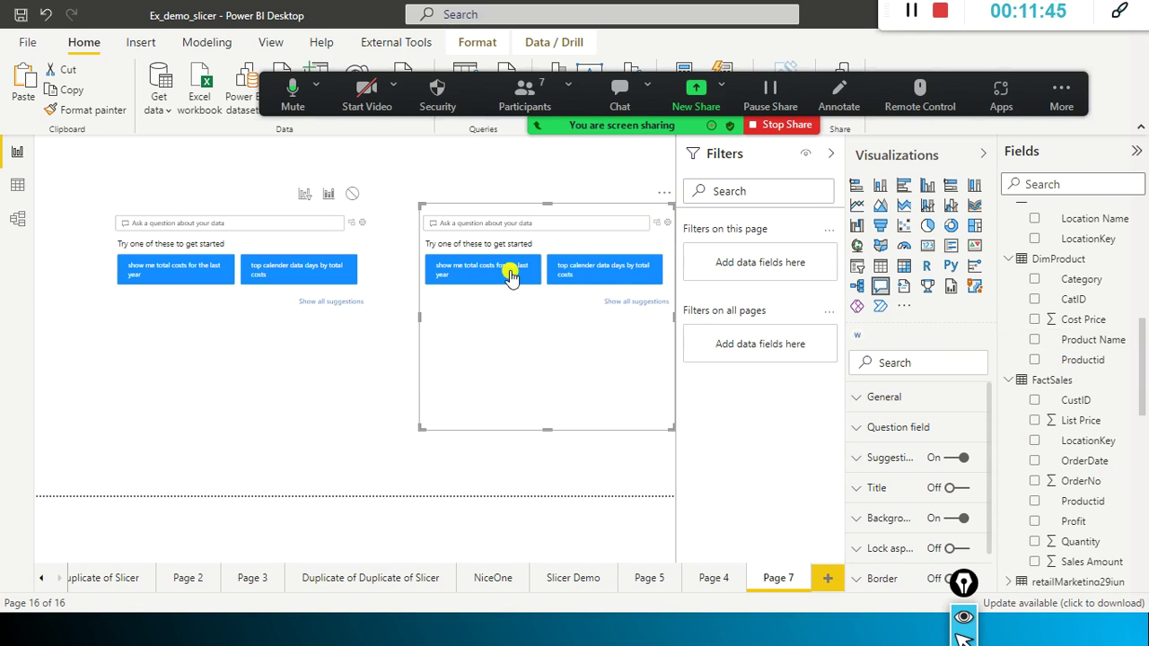
pyautogui.click(634, 301)
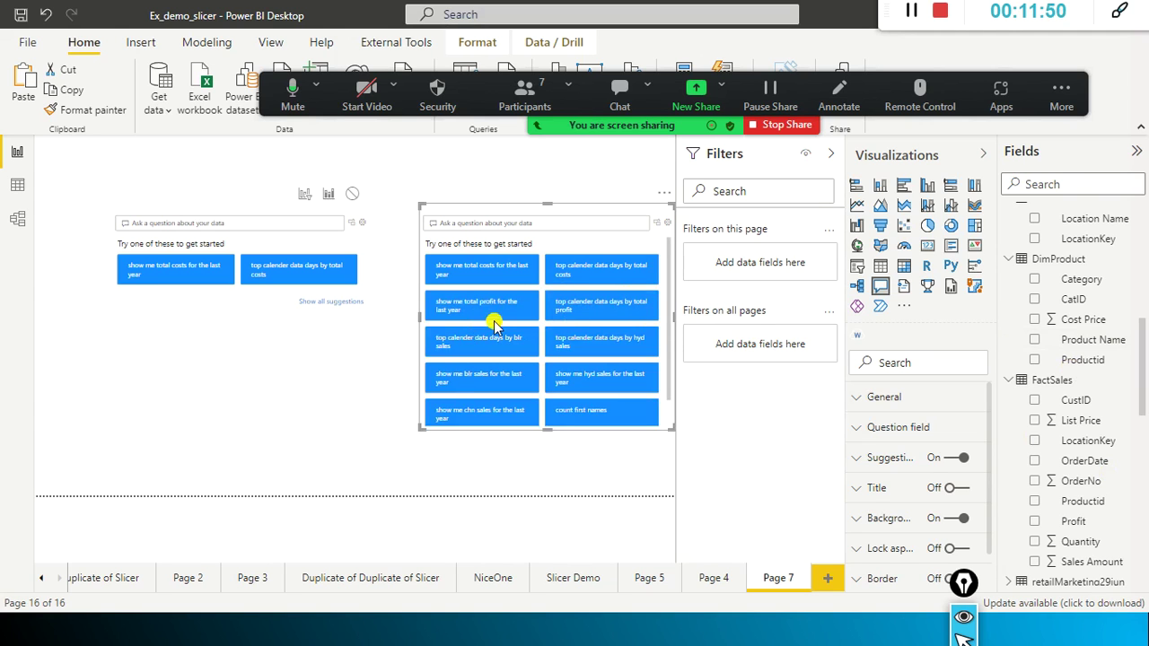
# Step: Answer the suggested question "top calender data days by hyd sales" in the taller Q&A visual and widen that visual
pyautogui.scroll(-1, 539, 324)
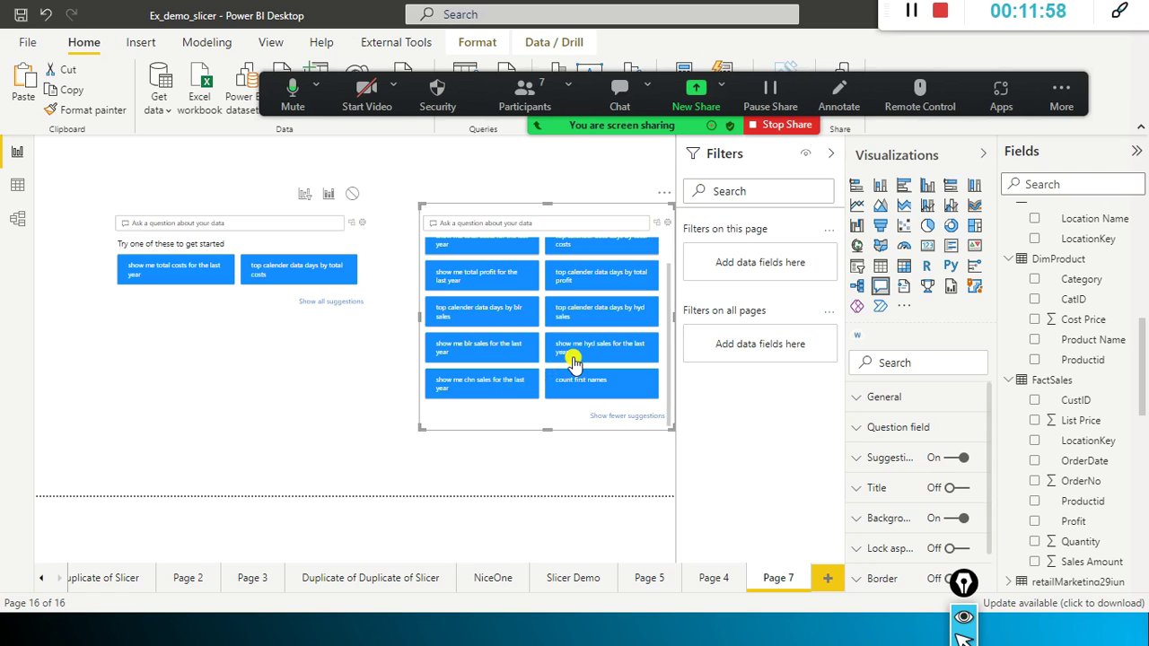
pyautogui.scroll(1, 601, 314)
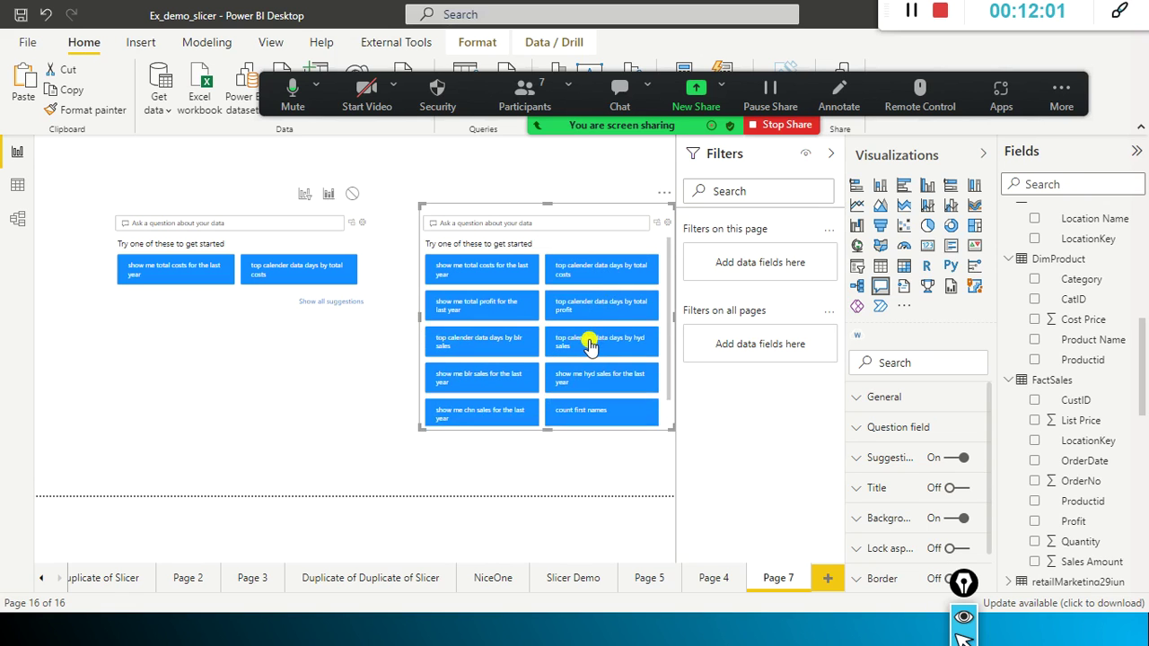
pyautogui.click(591, 344)
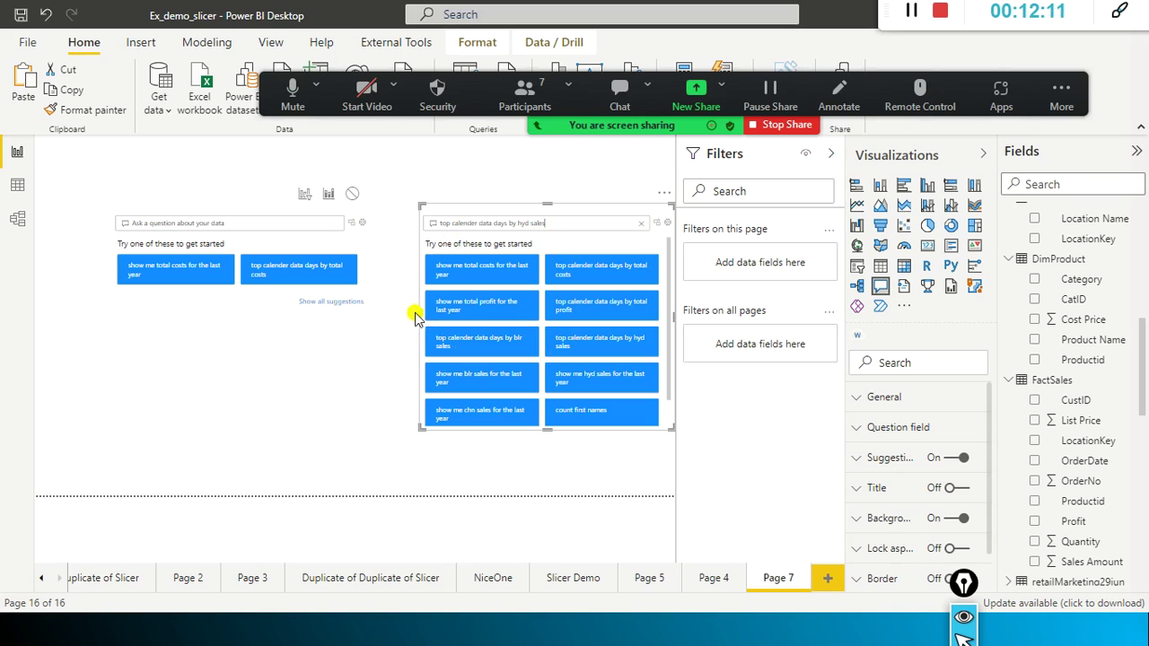
pyautogui.moveTo(420, 315); pyautogui.dragTo(388, 315)
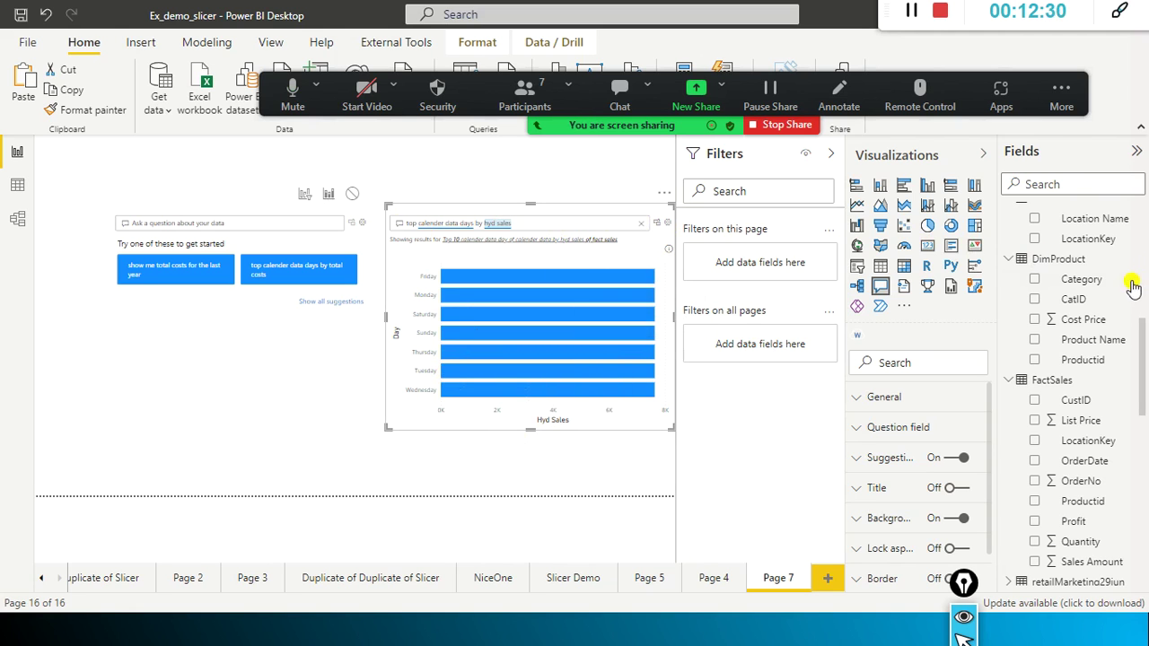
# Step: Inspect the model relationship between Calender_data's Date and FactSales' OrderDate, and return to the report page
pyautogui.scroll(10, 1104, 252)
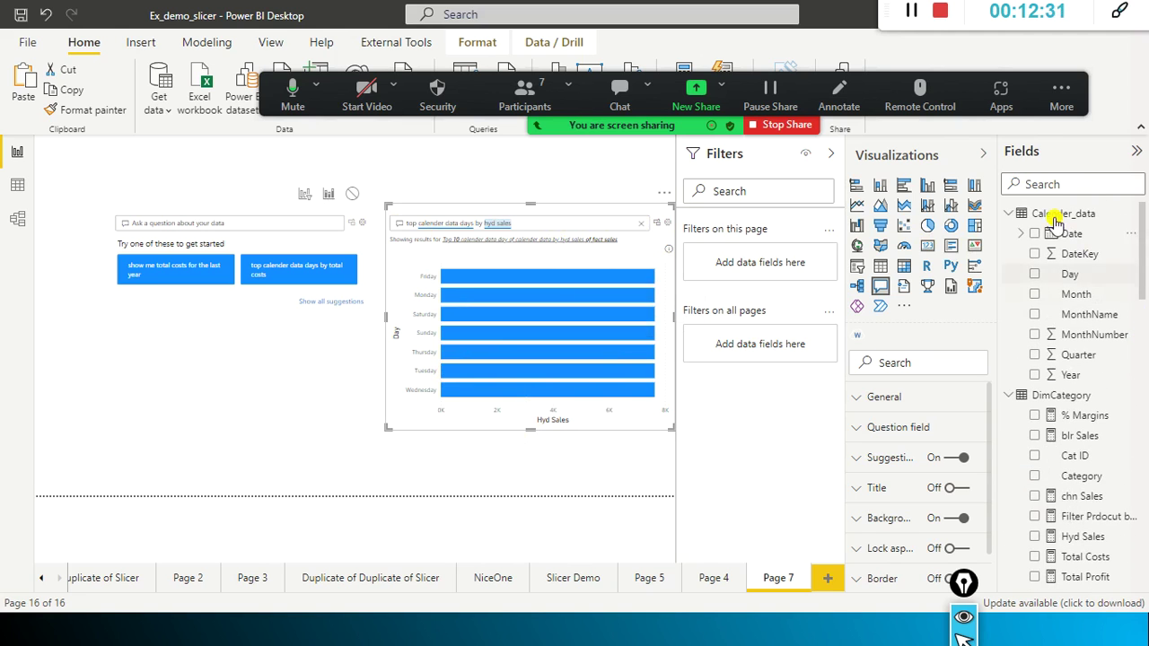
pyautogui.click(18, 219)
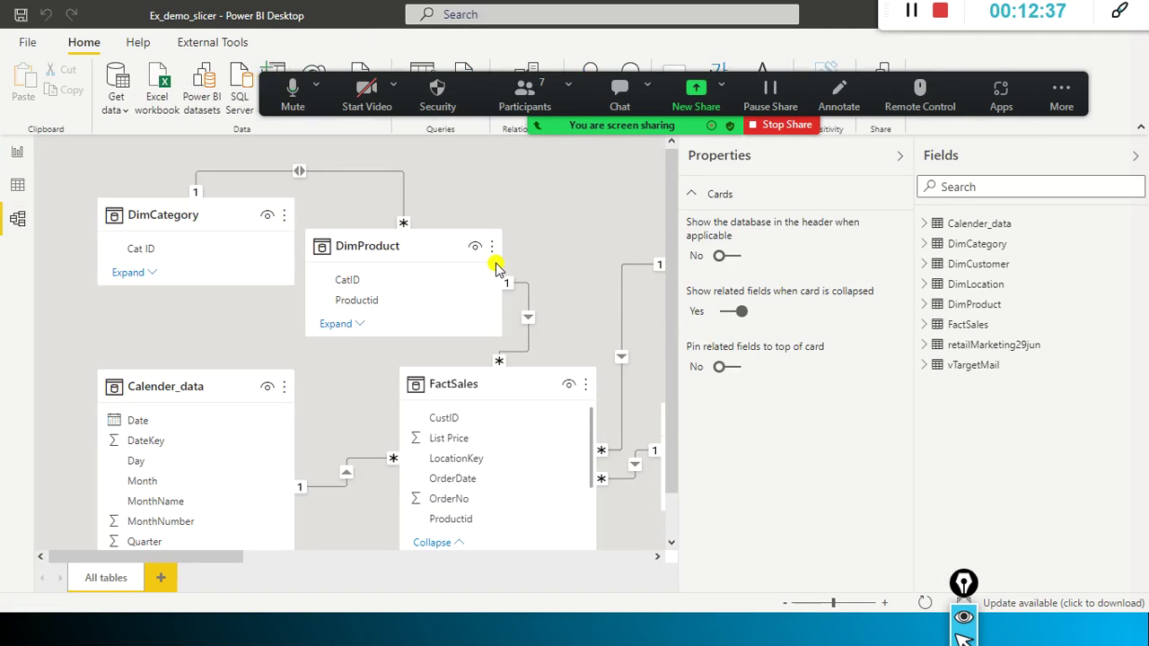
pyautogui.scroll(-1, 496, 267)
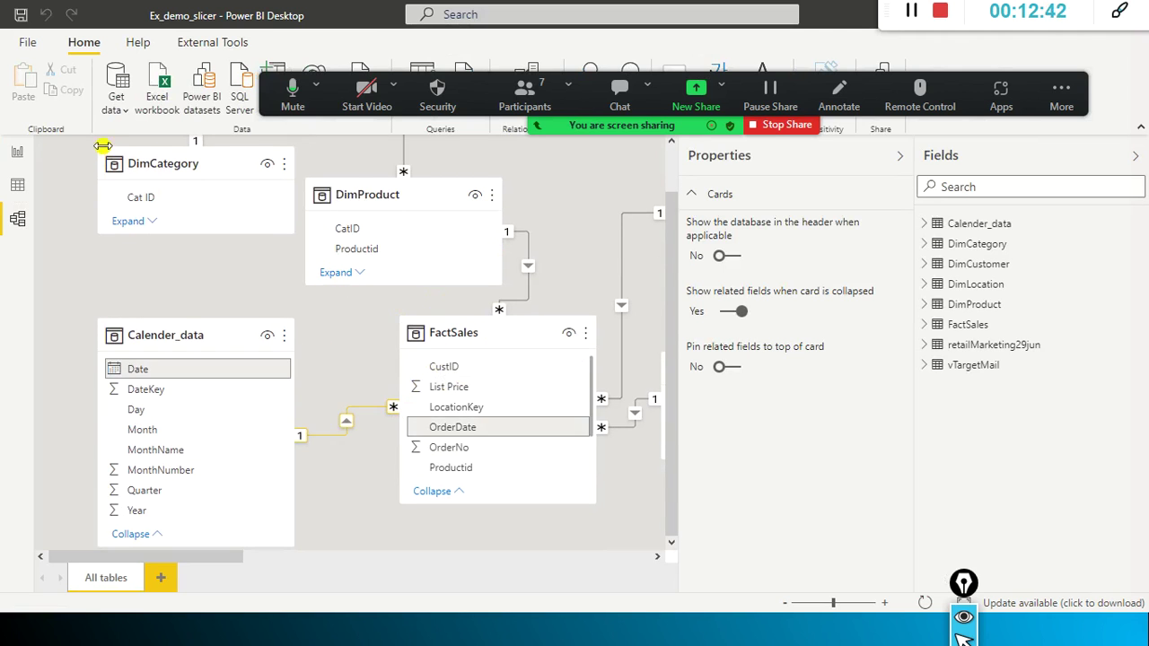
pyautogui.click(17, 152)
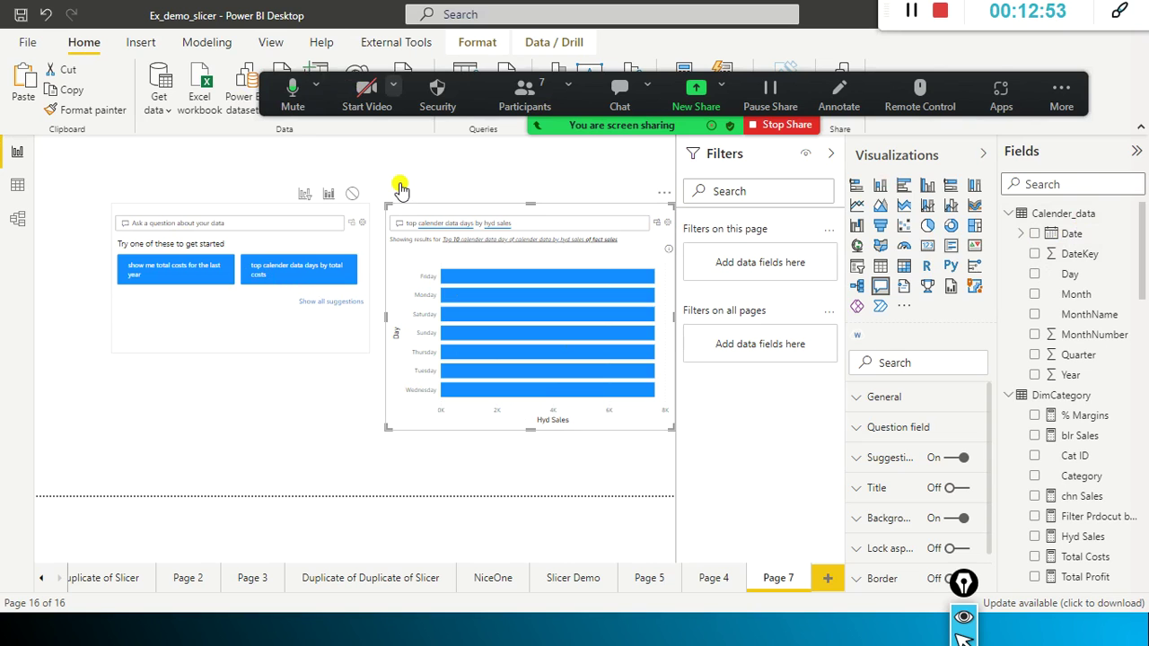
# Step: Answer the suggestion "top calender data days by total costs" in the original Q&A visual and make it taller
pyautogui.click(296, 264)
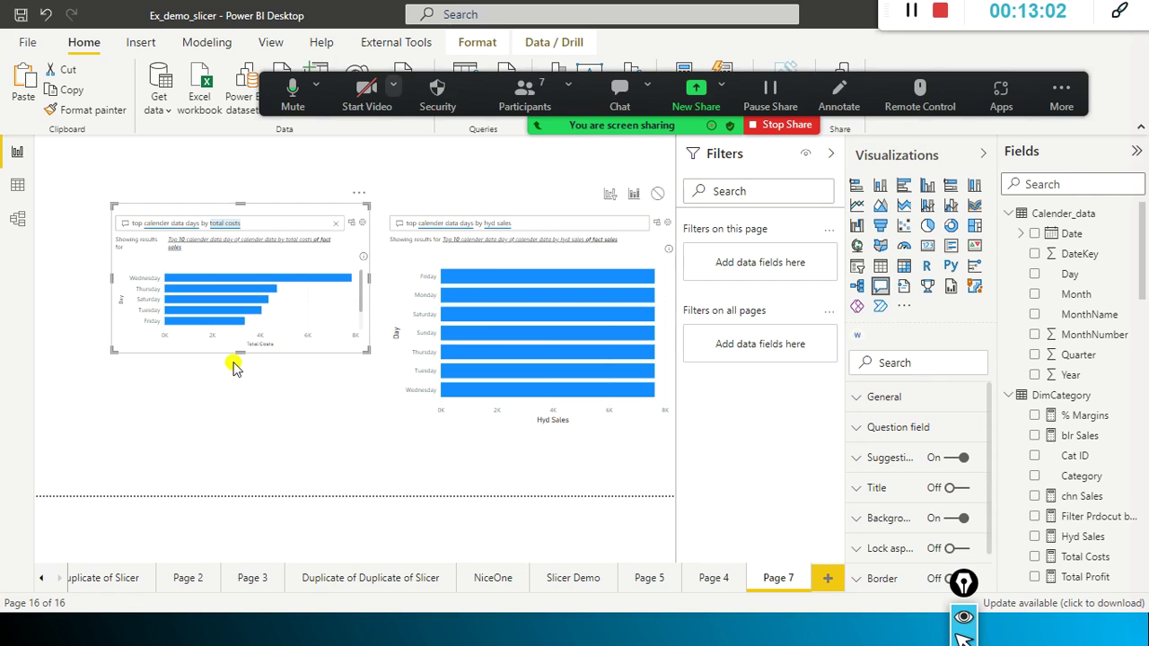
pyautogui.moveTo(238, 351); pyautogui.dragTo(238, 389)
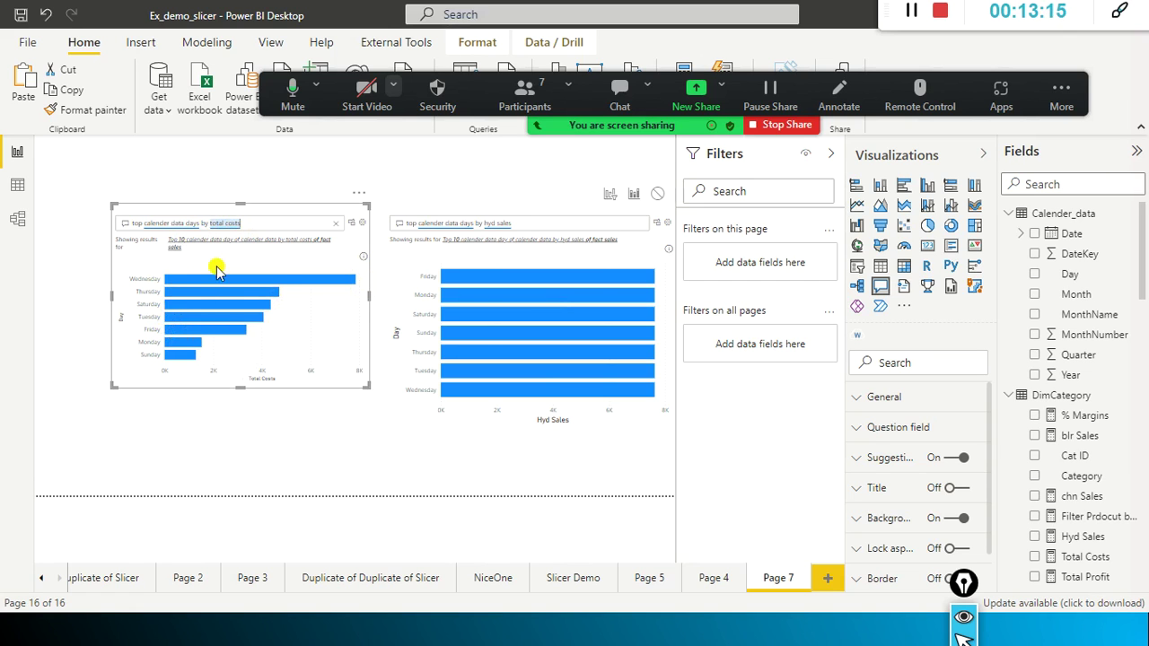
pyautogui.moveTo(266, 297)
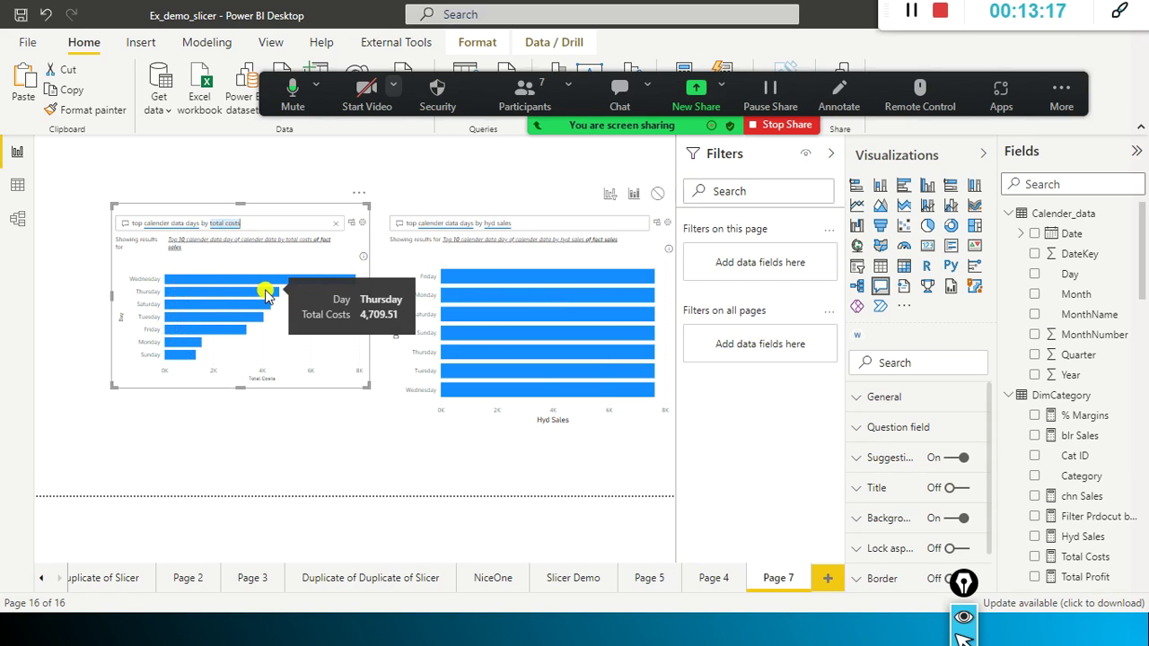
# Step: Replace the question in the Hyd Sales Q&A visual with "total sales by category"
pyautogui.click(561, 225)
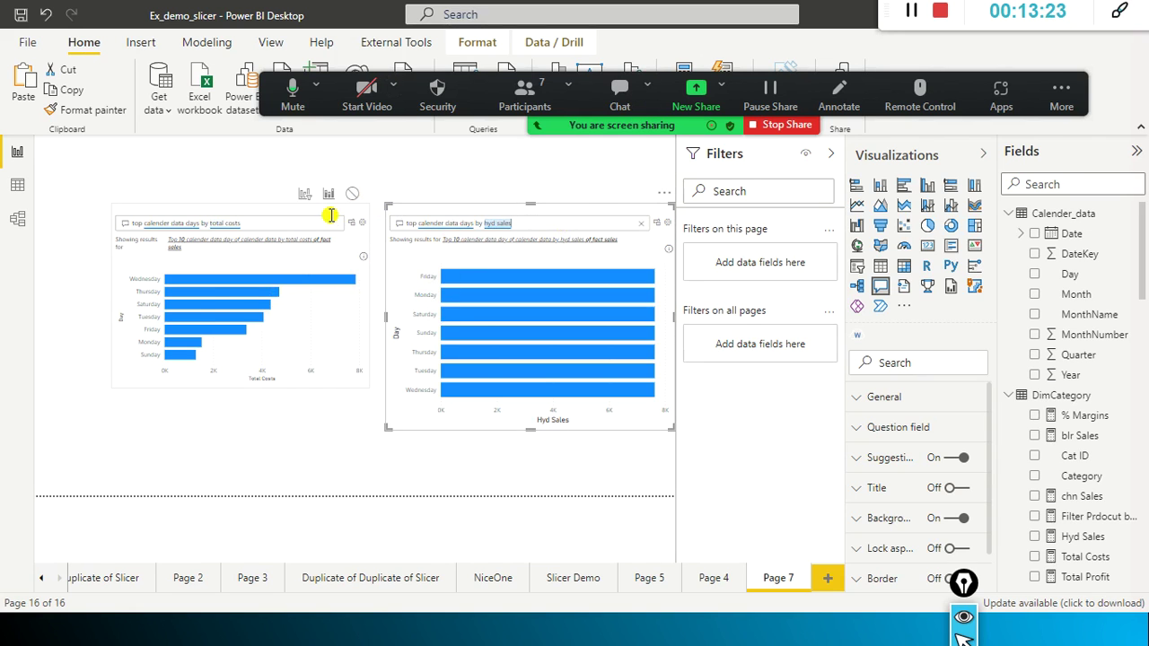
pyautogui.hotkey('ctrl', 'a')
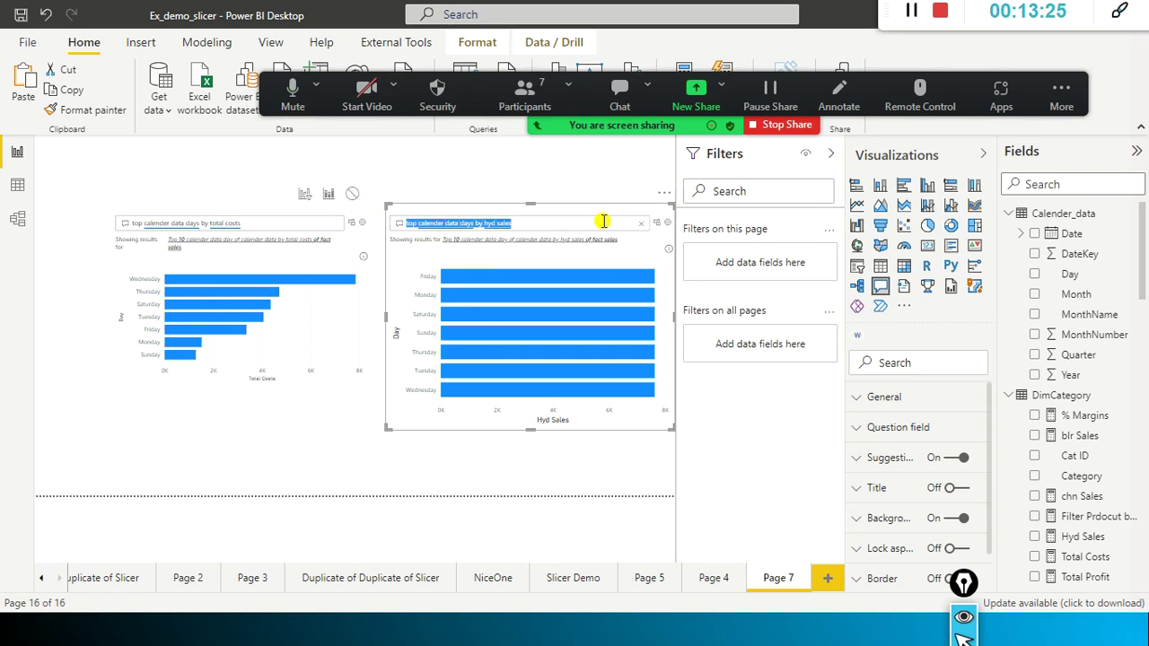
pyautogui.write('tot')
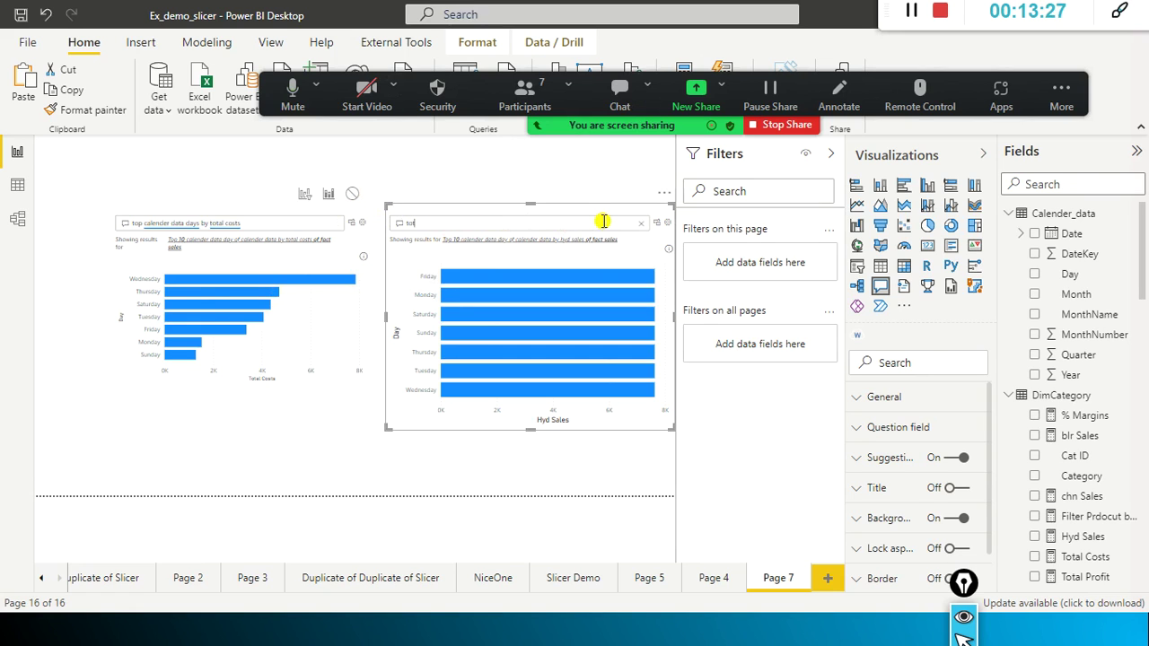
pyautogui.write('al sales by')
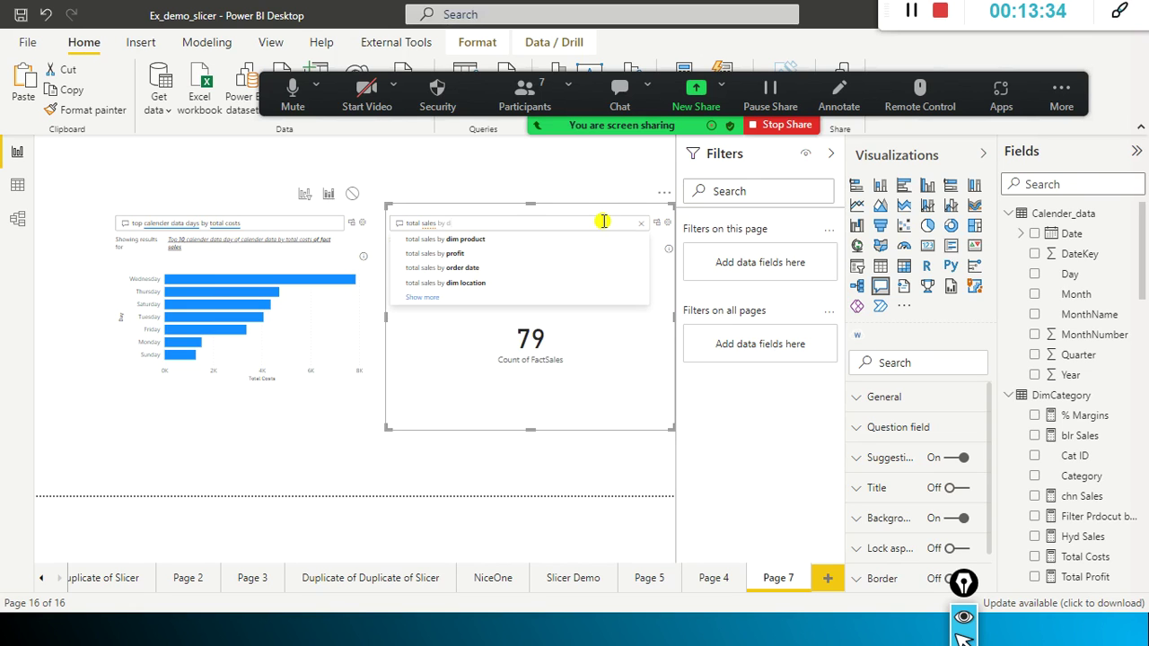
pyautogui.write('ategory')
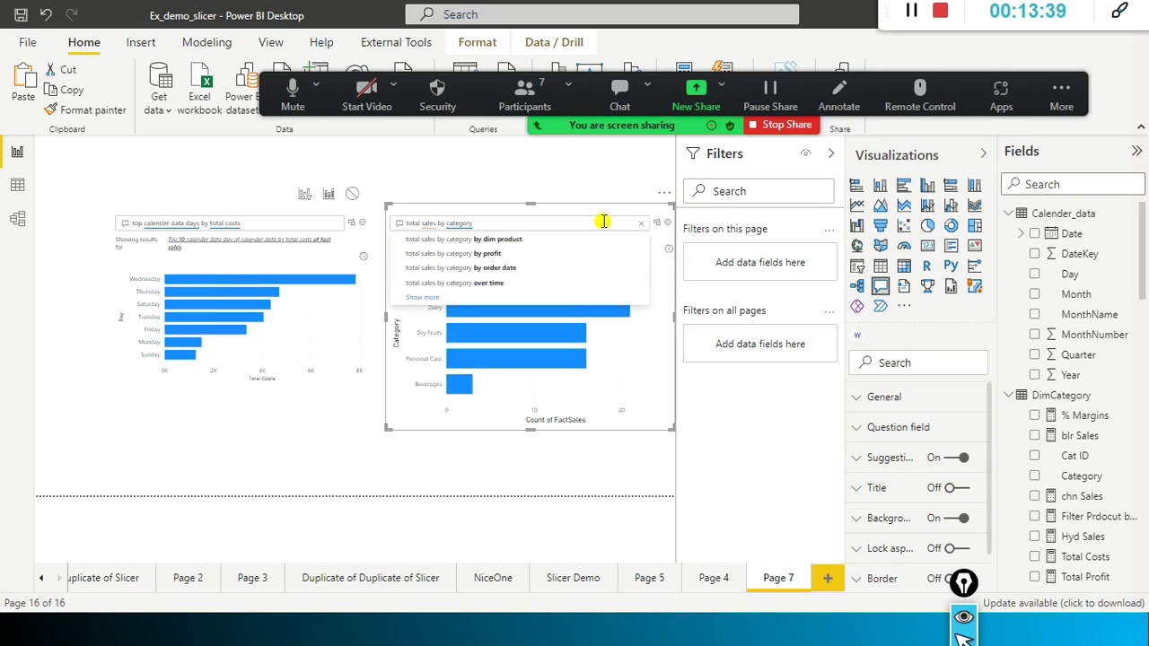
pyautogui.press('Return')
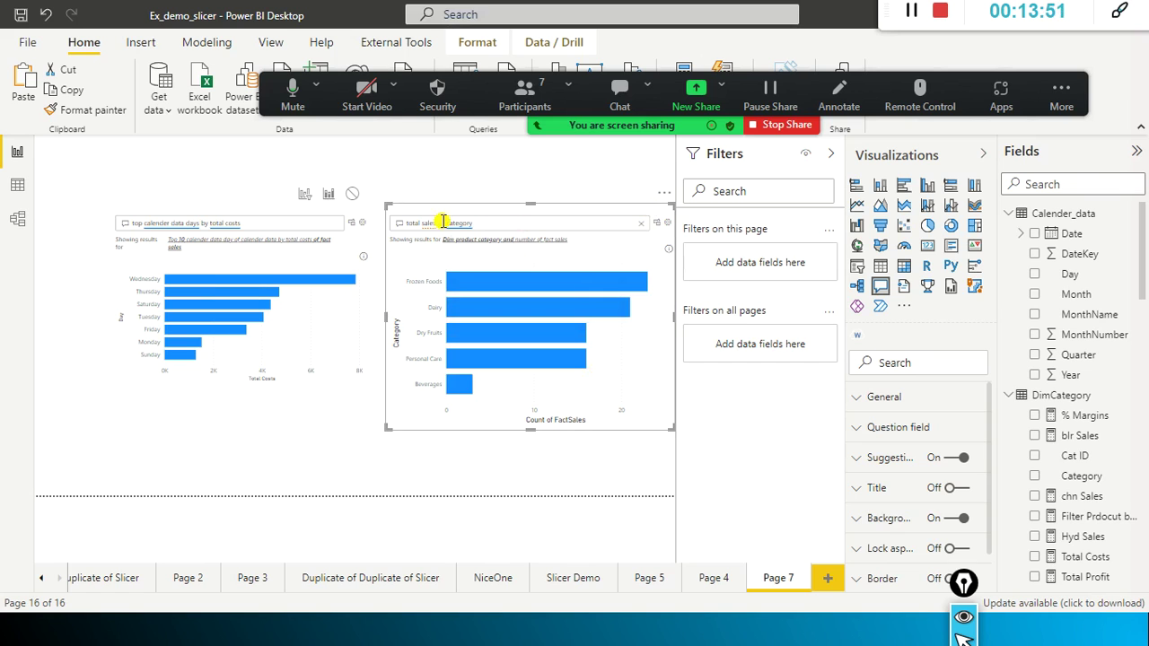
# Step: Highlight Frozen Foods in the category chart to cross-highlight the total costs chart
pyautogui.moveTo(484, 222); pyautogui.dragTo(391, 213)
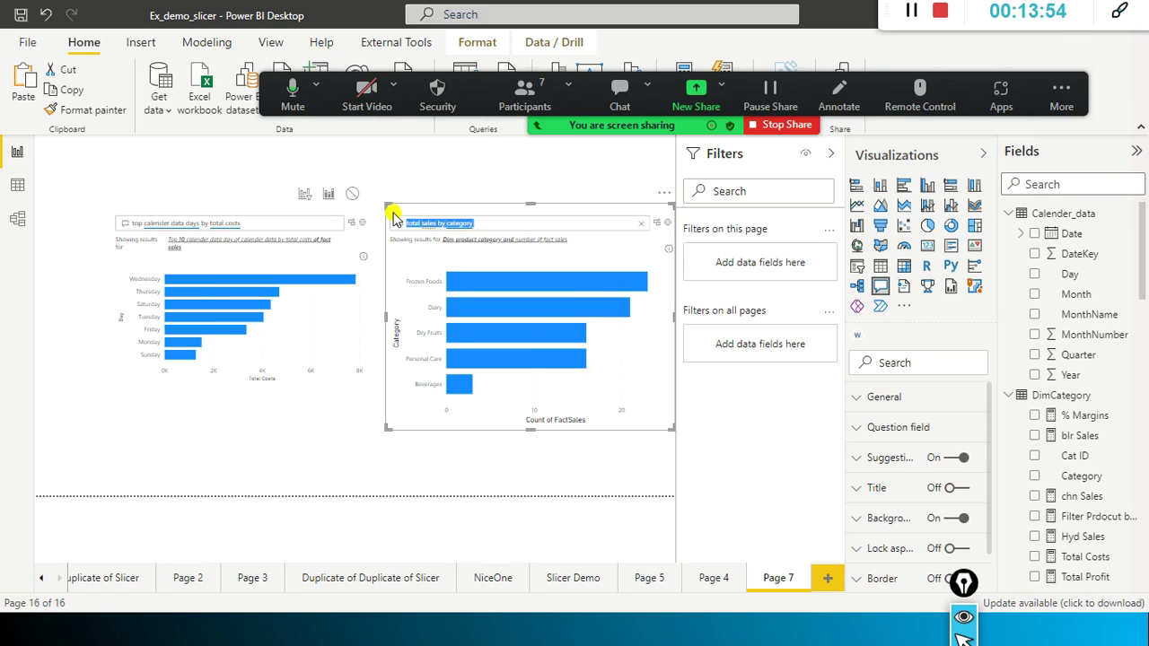
pyautogui.click(485, 222)
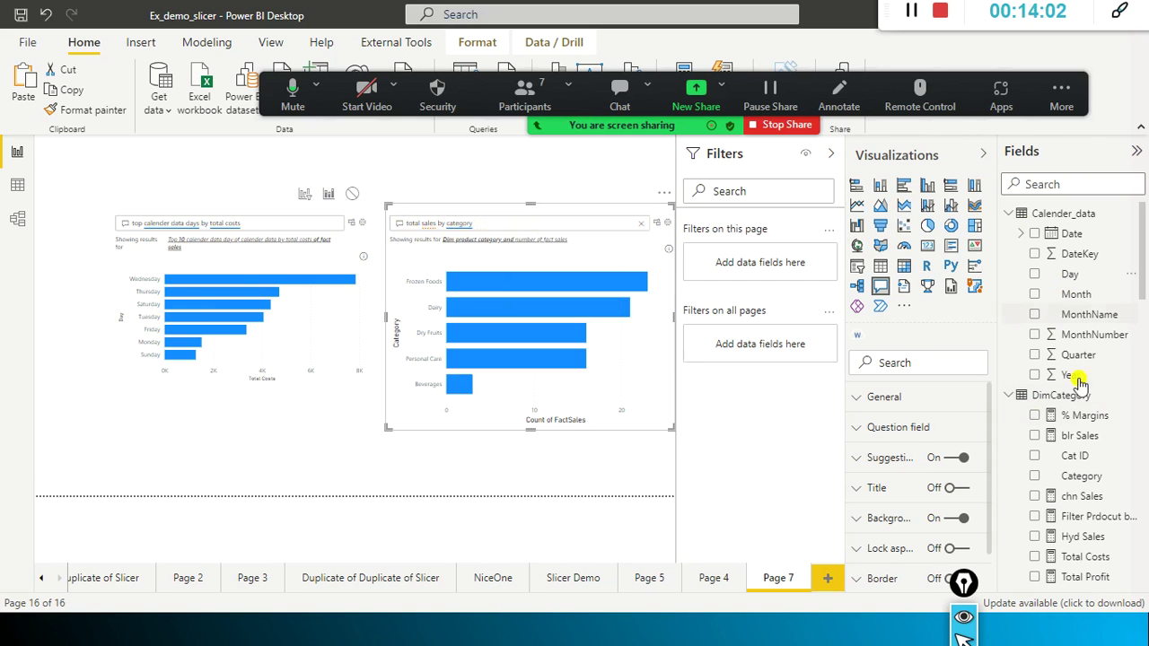
pyautogui.scroll(-5, 1122, 287)
pyautogui.scroll(-8, 1122, 283)
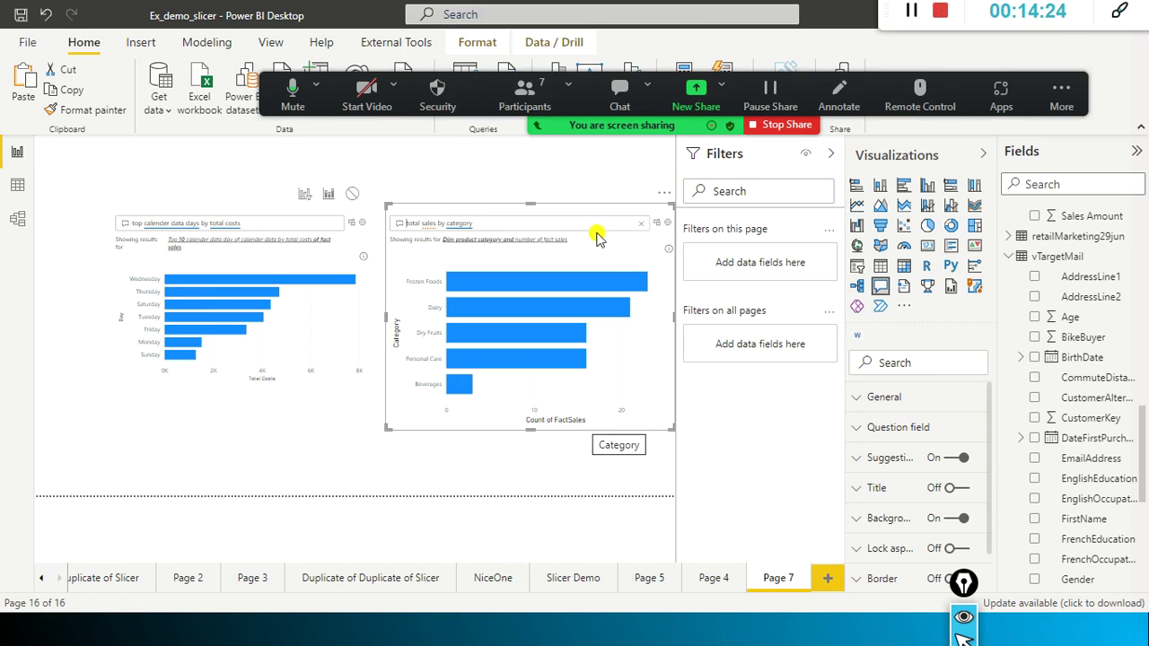
pyautogui.click(597, 283)
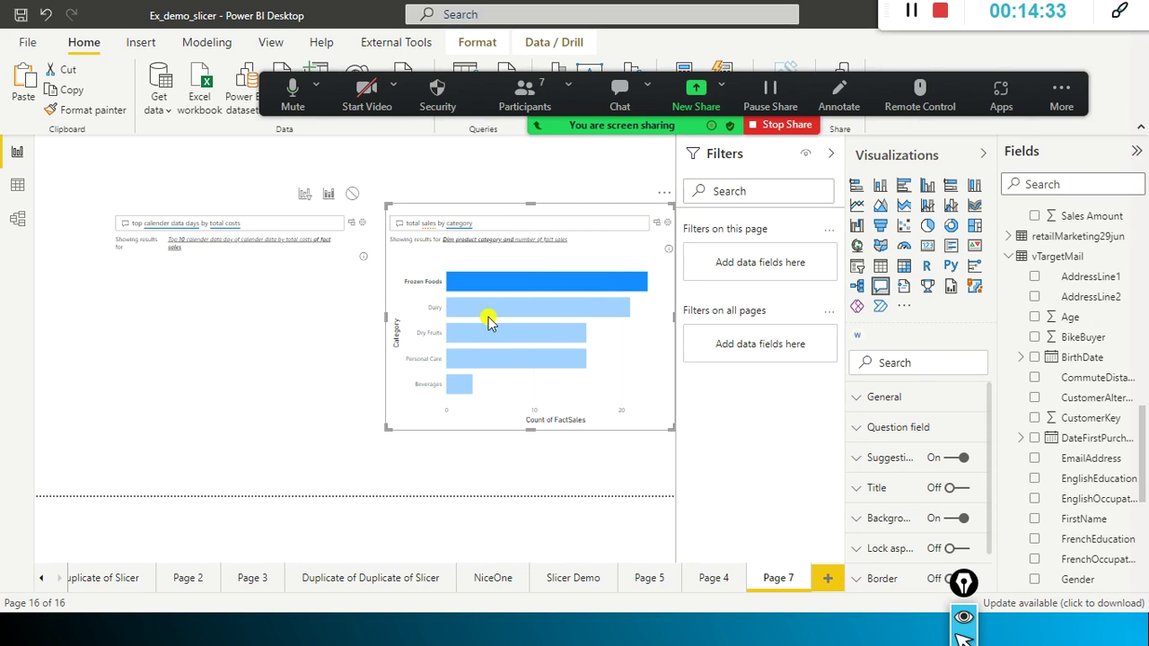
pyautogui.moveTo(489, 313)
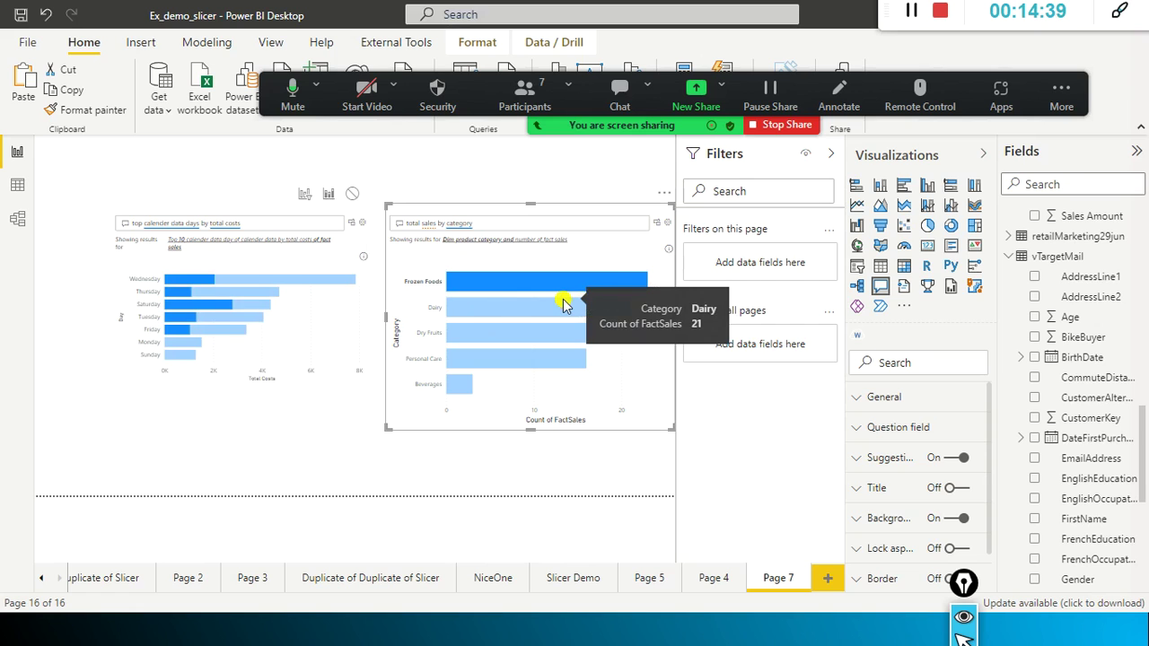
# Step: Extend the category question to "total sales by category in stacked bar"
pyautogui.click(516, 225)
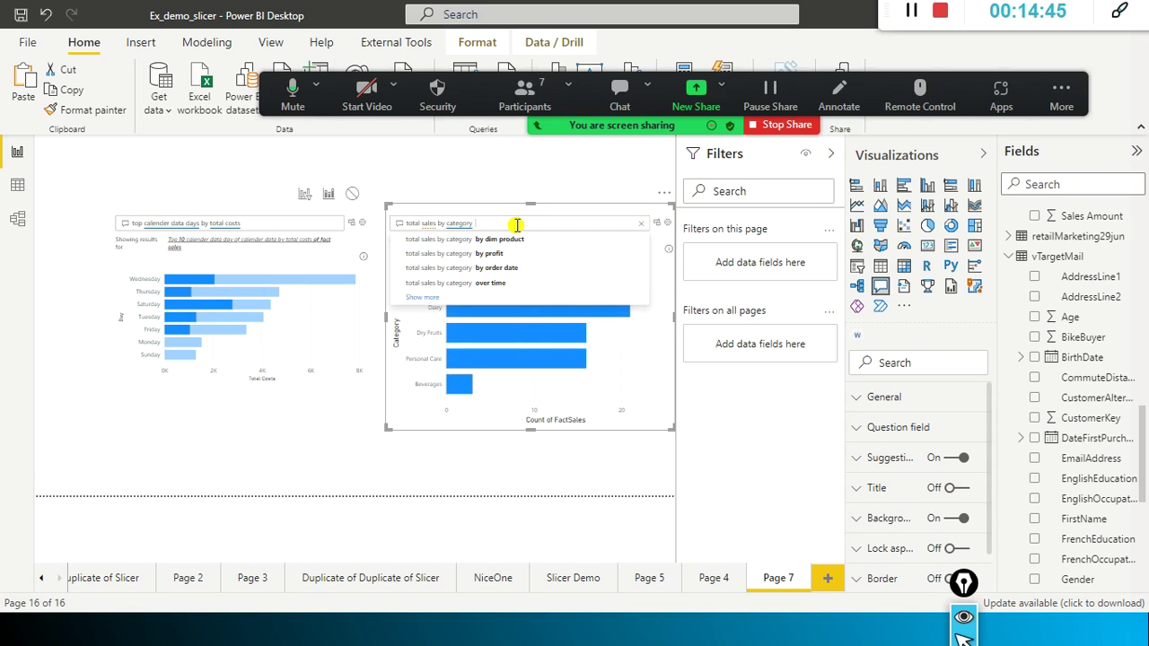
pyautogui.write('in sto')
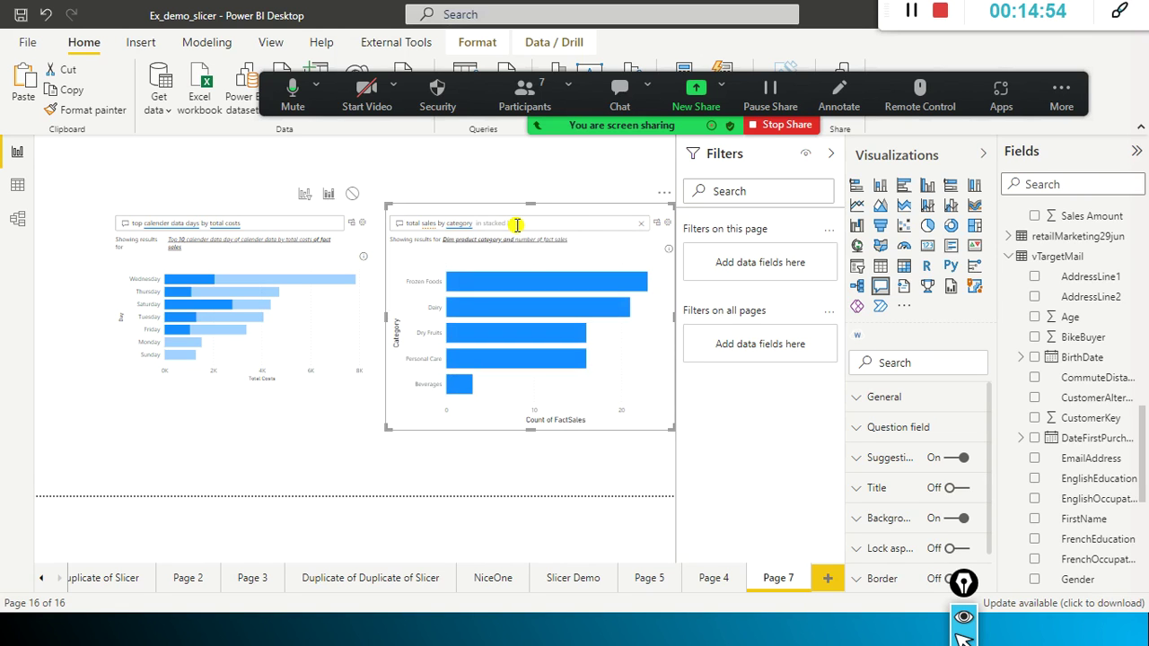
pyautogui.write('b')
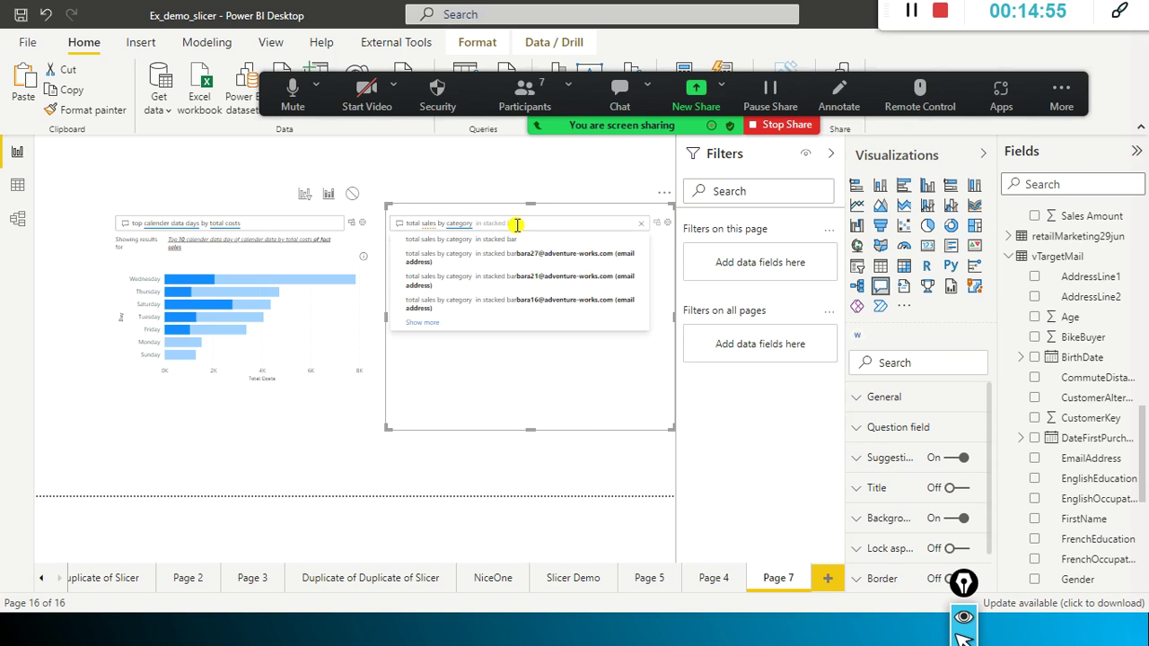
pyautogui.write('ar')
pyautogui.press('Return')
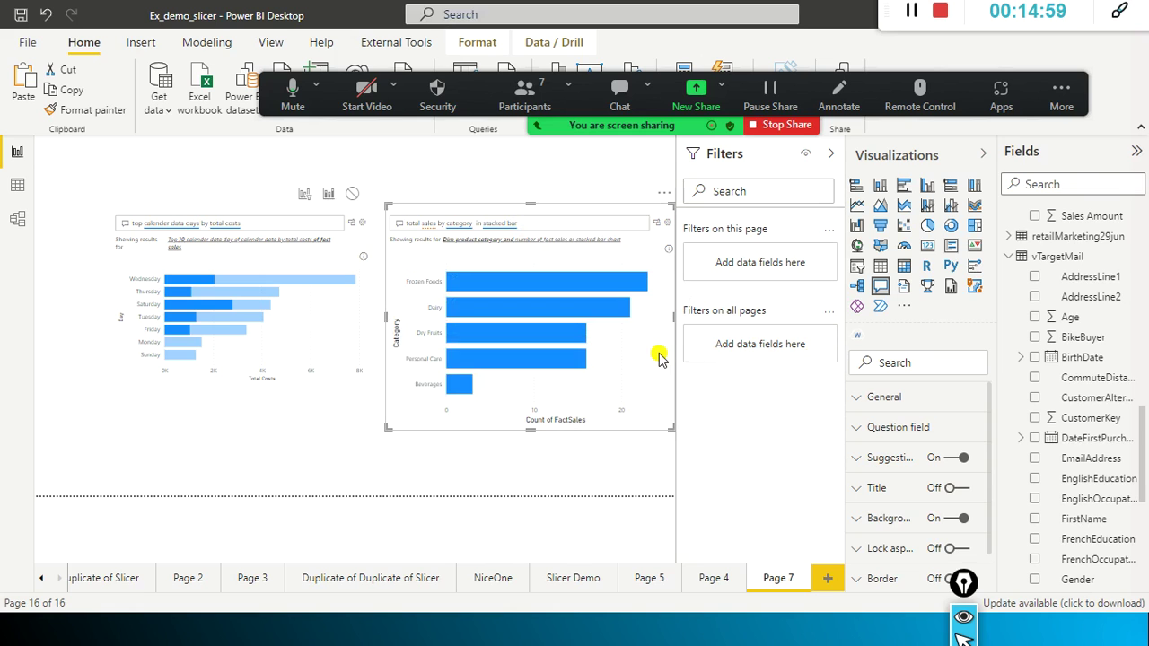
# Step: Try replacing the stacked bar wording in the category question with "clustered chart"
pyautogui.click(598, 221)
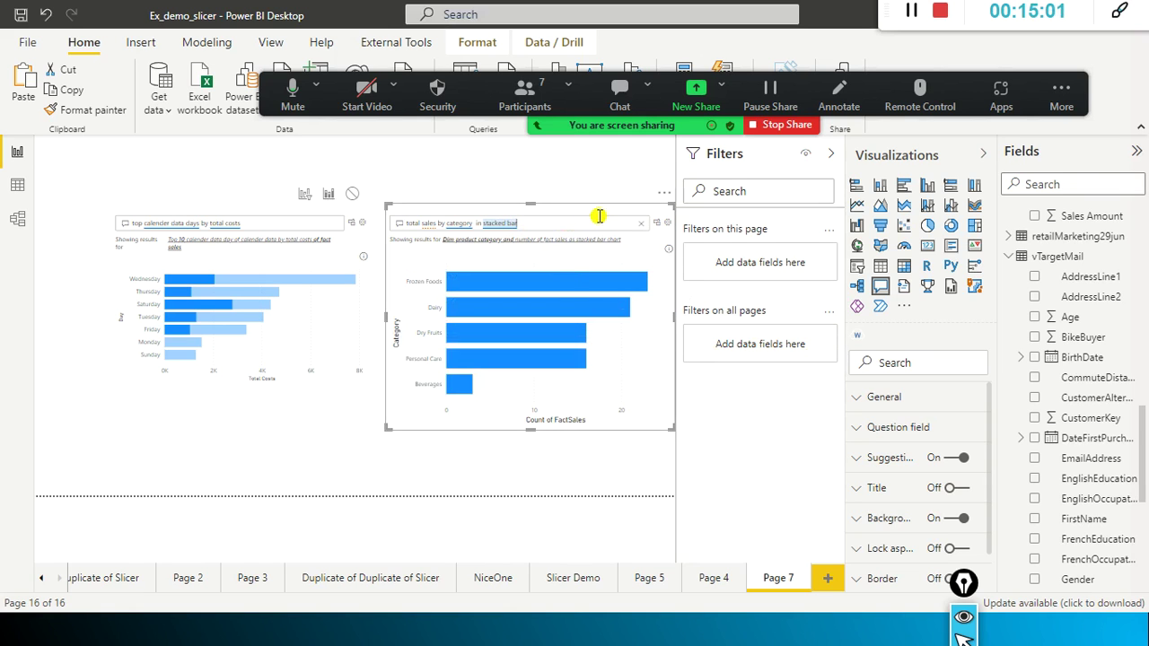
pyautogui.write('cluste')
pyautogui.press('BackSpace')
pyautogui.press('BackSpace')
pyautogui.press('BackSpace')
pyautogui.press('BackSpace')
pyautogui.press('BackSpace')
pyautogui.press('BackSpace')
pyautogui.press('BackSpace')
pyautogui.press('BackSpace')
pyautogui.press('BackSpace')
pyautogui.press('BackSpace')
pyautogui.press('BackSpace')
pyautogui.press('BackSpace')
pyautogui.press('BackSpace')
pyautogui.press('BackSpace')
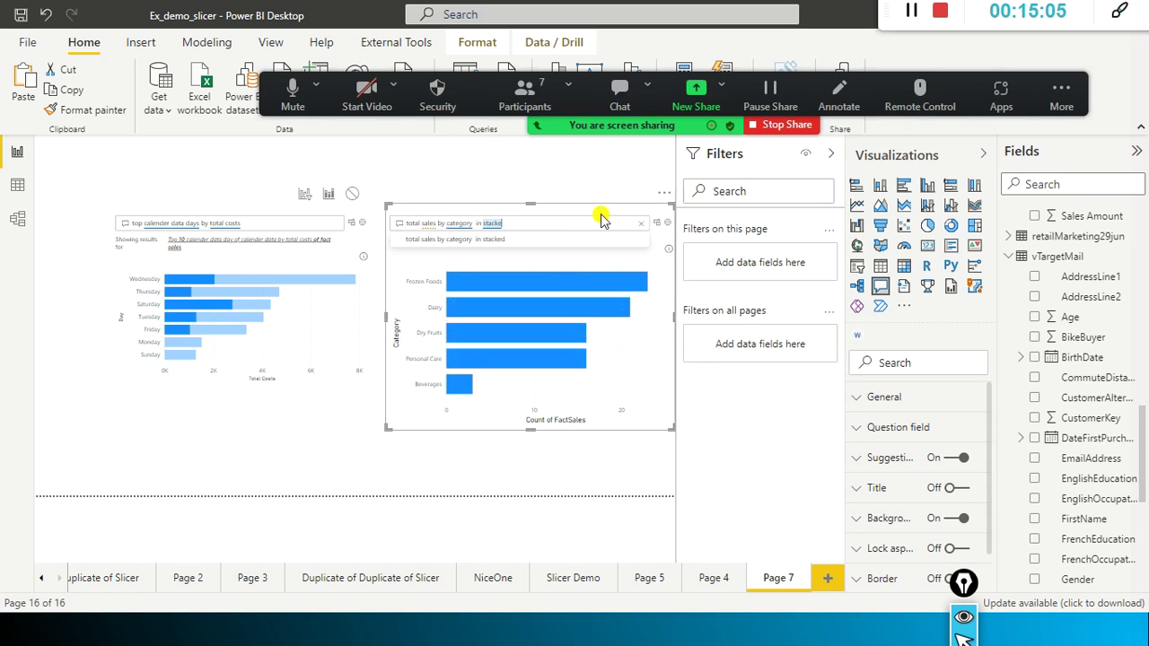
pyautogui.press('BackSpace')
pyautogui.write('cl')
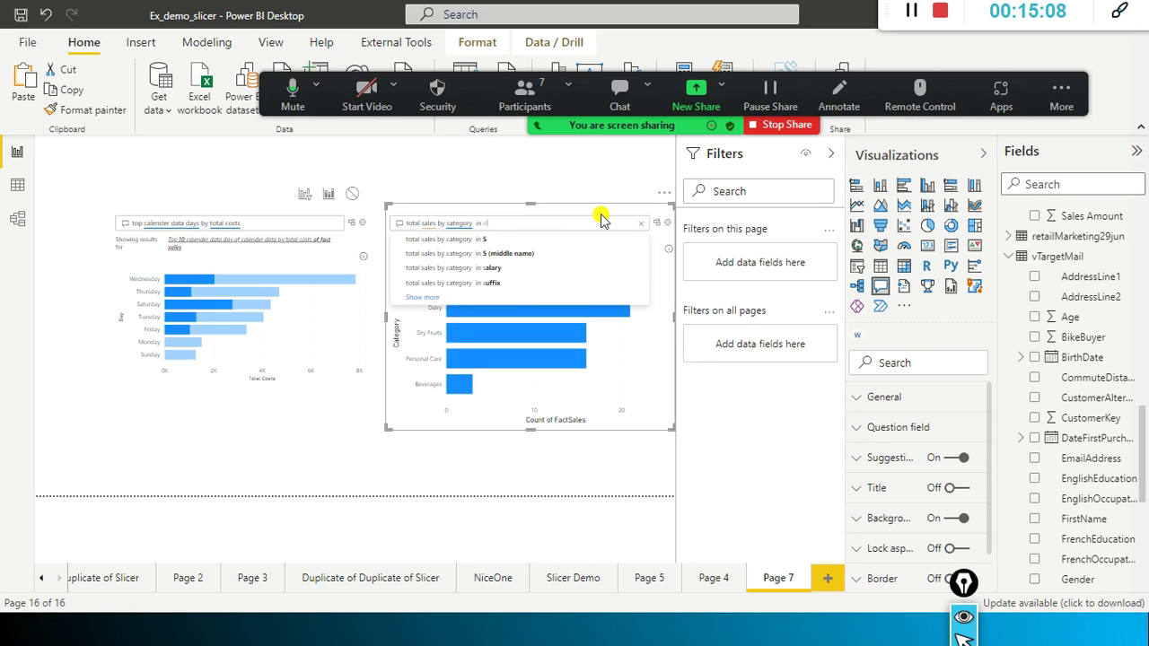
pyautogui.write('ustered chart')
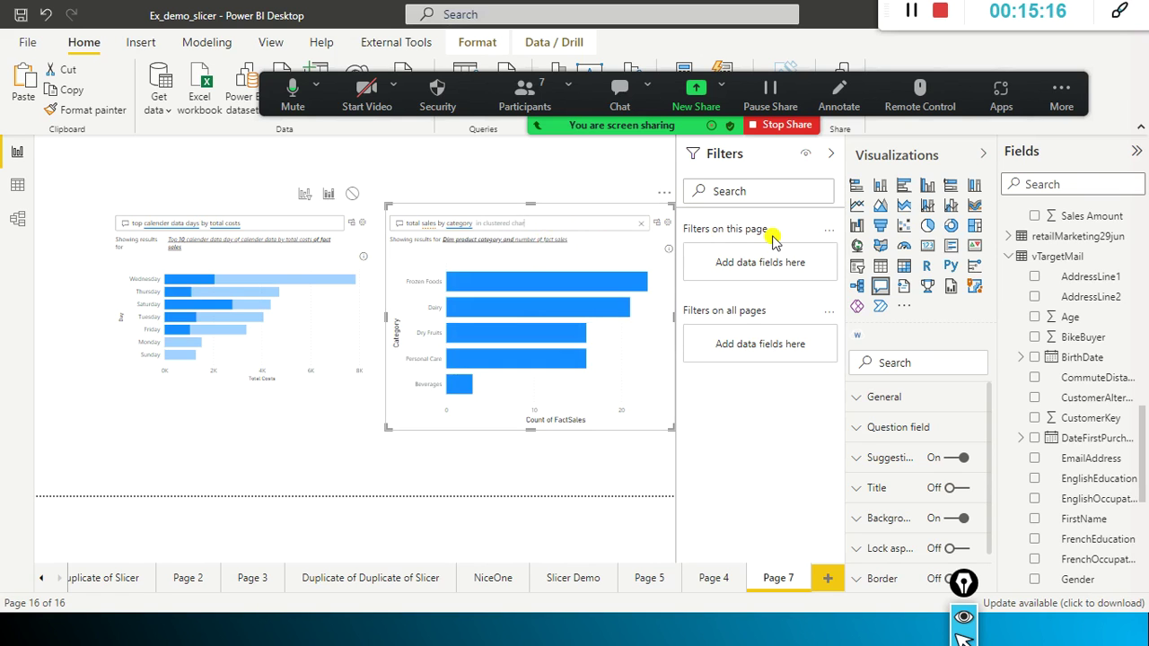
# Step: Reword the category question to "total sales by category in column chart"
pyautogui.press('BackSpace')
pyautogui.press('BackSpace')
pyautogui.press('BackSpace')
pyautogui.press('BackSpace')
pyautogui.press('BackSpace')
pyautogui.press('BackSpace')
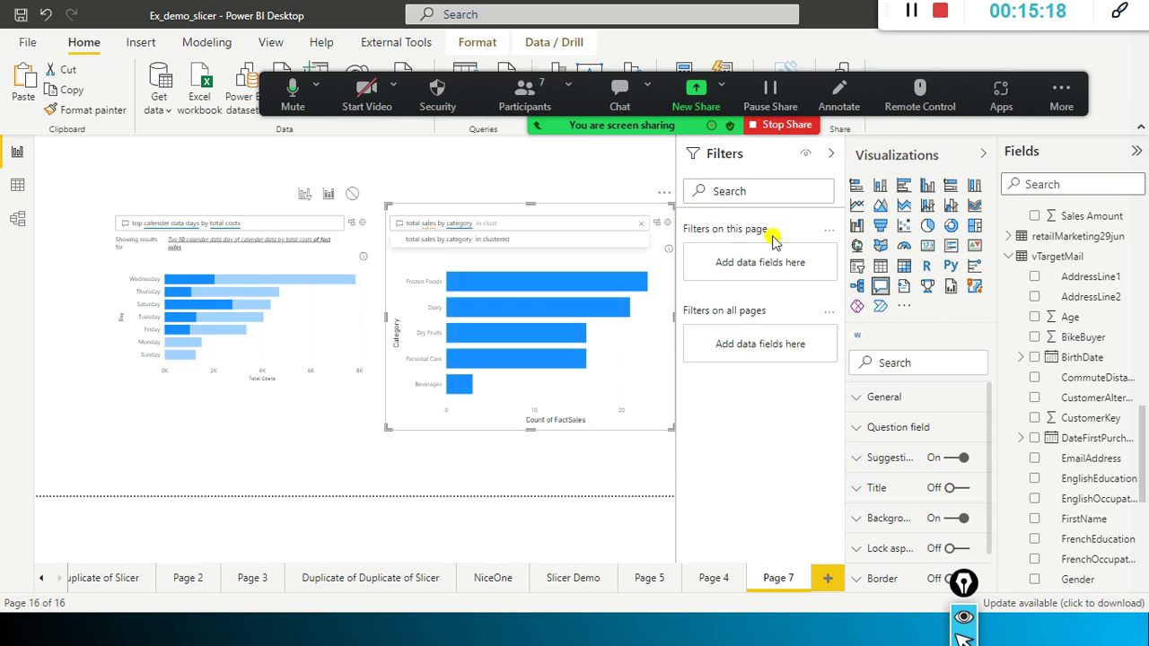
pyautogui.write('umm')
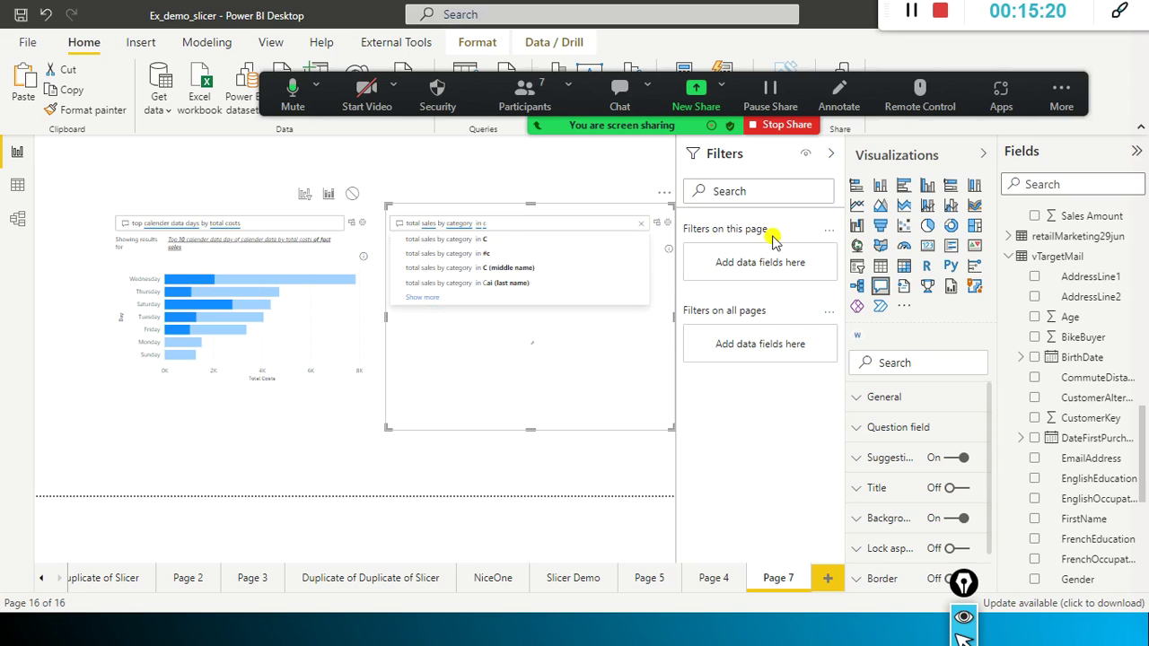
pyautogui.press('BackSpace')
pyautogui.press('BackSpace')
pyautogui.press('BackSpace')
pyautogui.write('olumn chart')
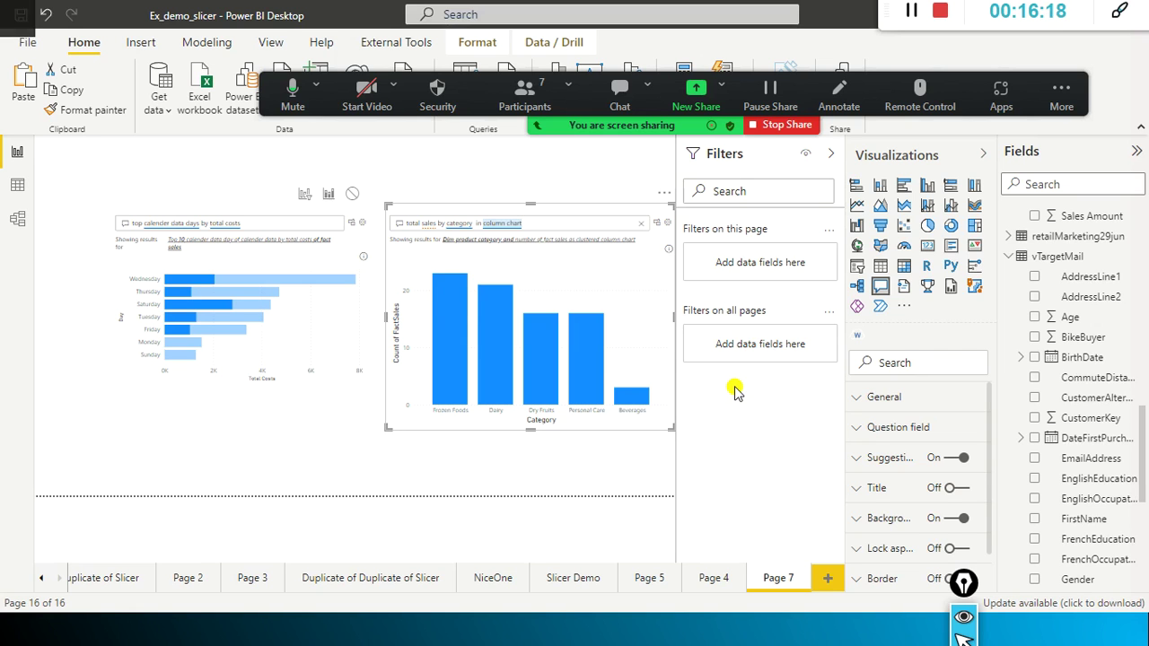
# Step: Switch to the Chrome window with the Zoom Post Attendee page
pyautogui.hotkey('alt', 'Tab')
pyautogui.hotkey('alt', 'Tab')
pyautogui.hotkey('alt', 'Tab')
pyautogui.hotkey('alt', 'Tab')
pyautogui.hotkey('alt', 'Tab')
pyautogui.hotkey('alt', 'Tab')
pyautogui.hotkey('alt', 'Tab')
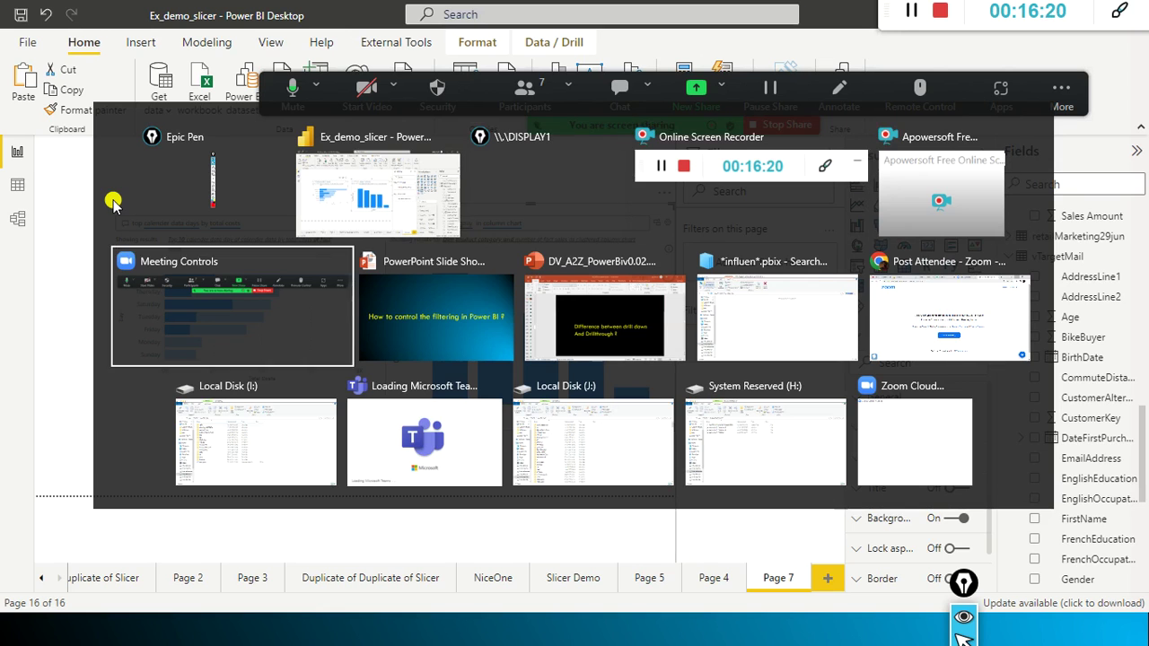
pyautogui.hotkey('alt', 'Tab')
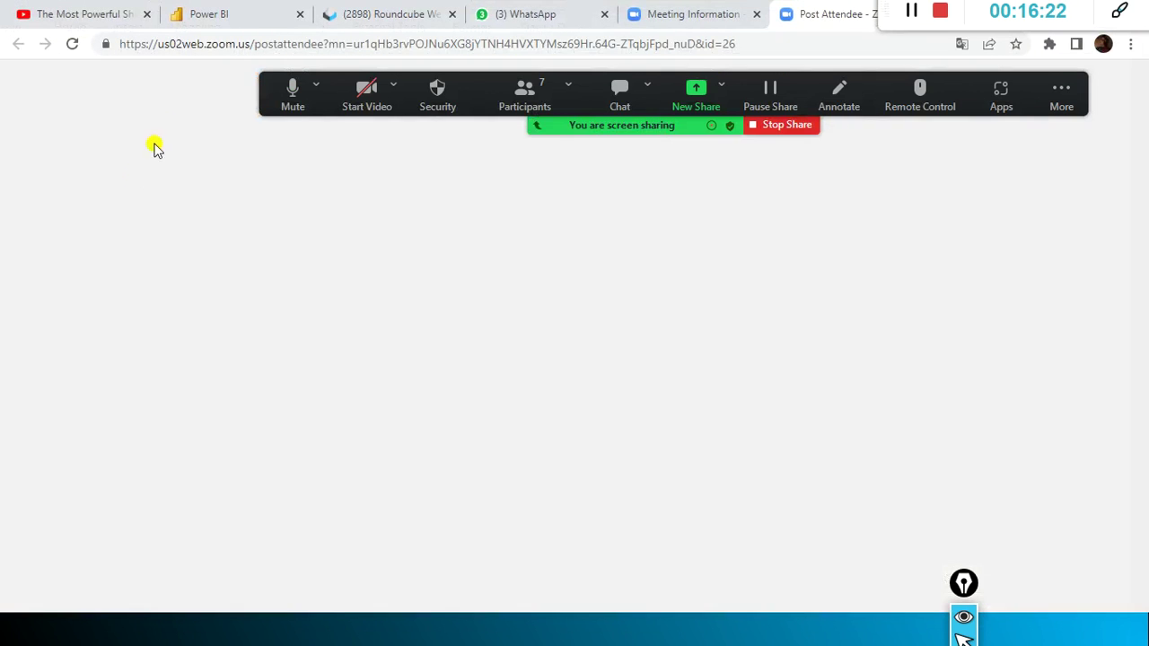
# Step: Bring up the Power BI service home page and check the license type and trial status in the account profile
pyautogui.click(225, 13)
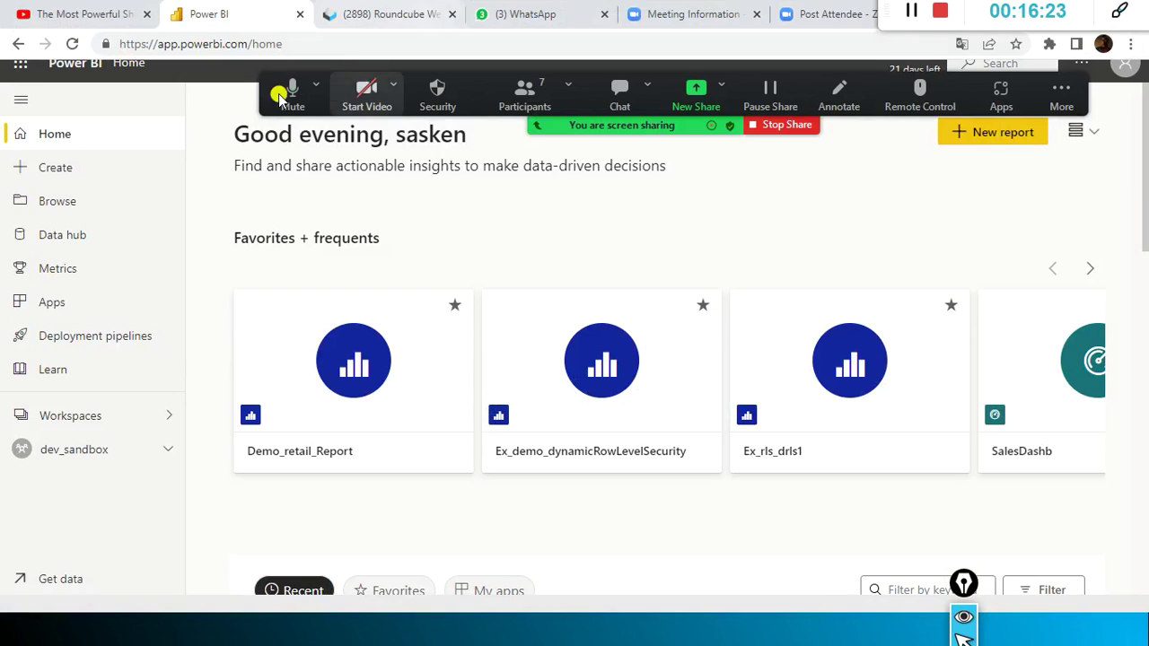
pyautogui.moveTo(265, 101); pyautogui.dragTo(290, 31)
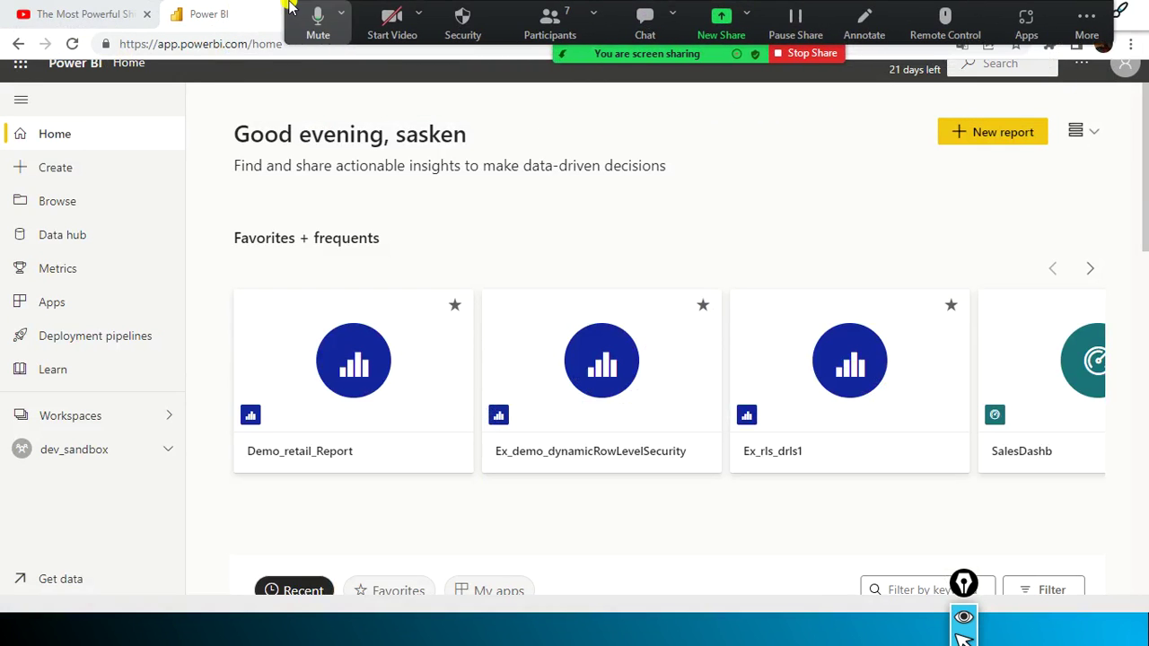
pyautogui.click(1125, 65)
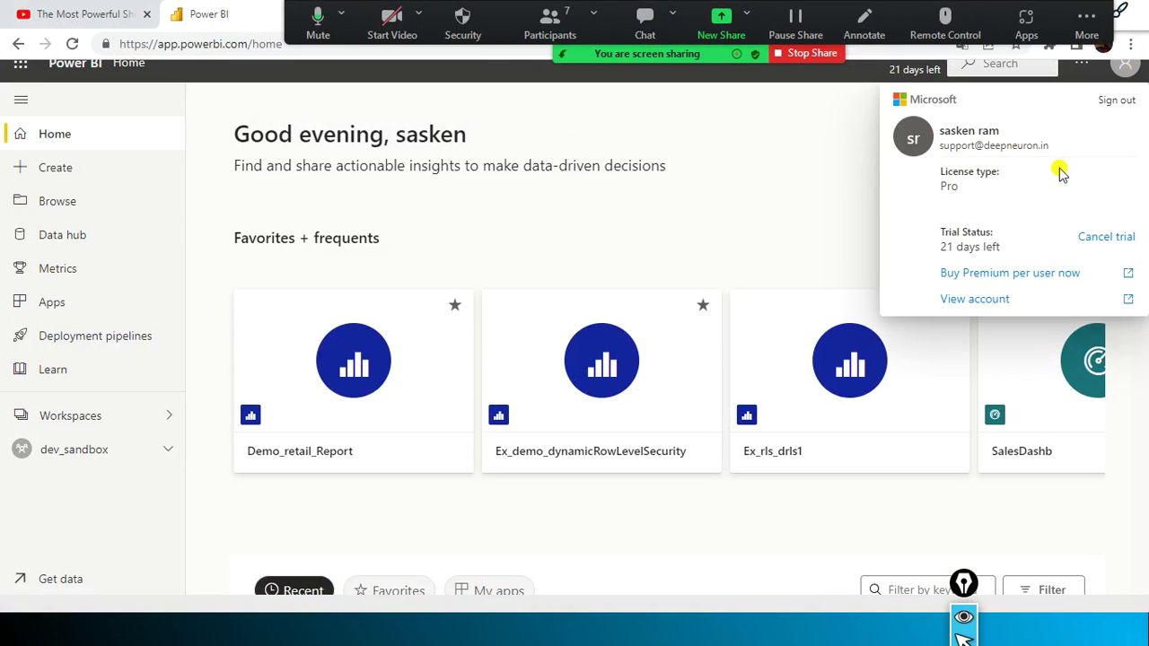
pyautogui.press('Escape')
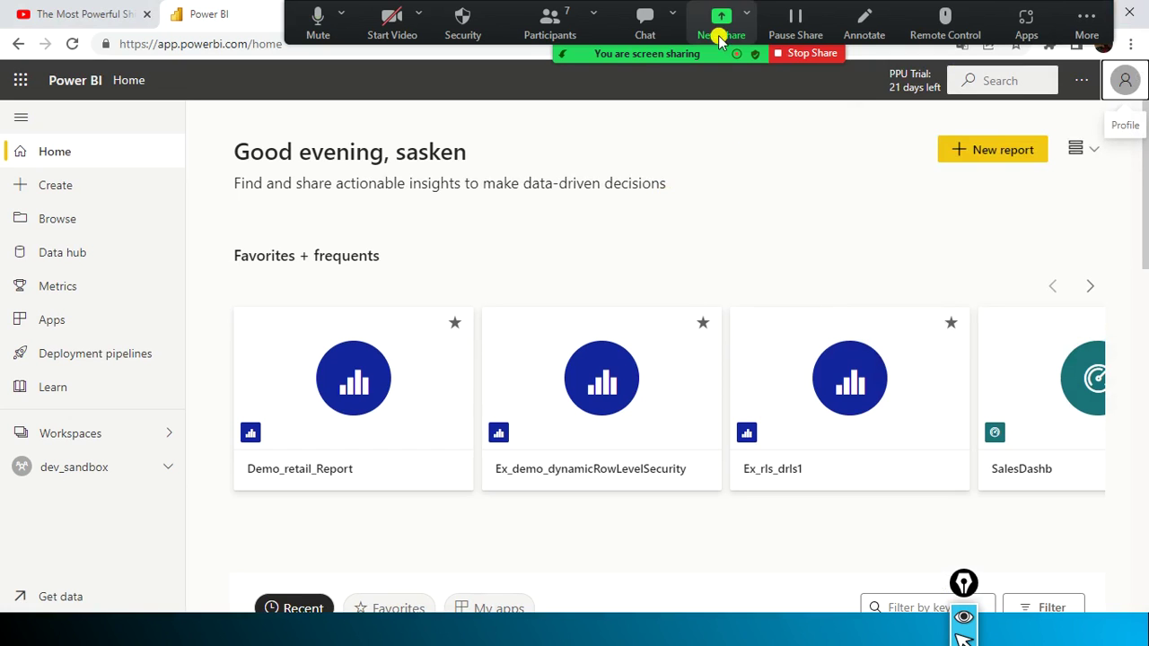
# Step: Minimize Chrome and Power BI Desktop and show the Windows desktop
pyautogui.moveTo(273, 20); pyautogui.dragTo(224, 47)
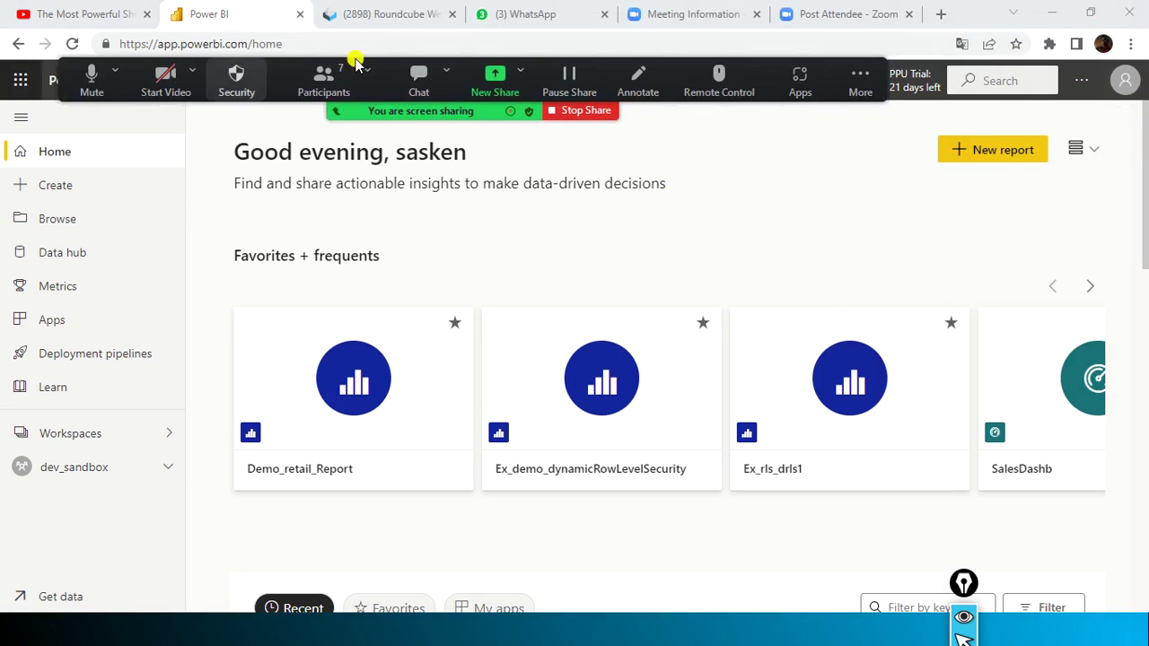
pyautogui.click(1057, 13)
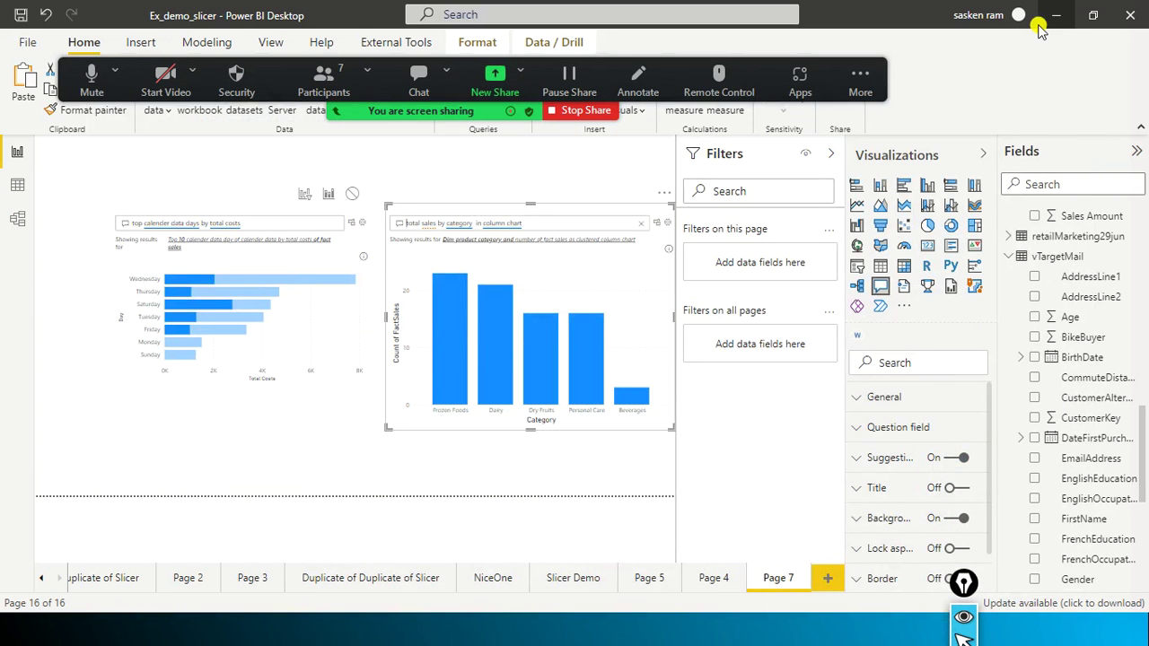
pyautogui.click(1055, 22)
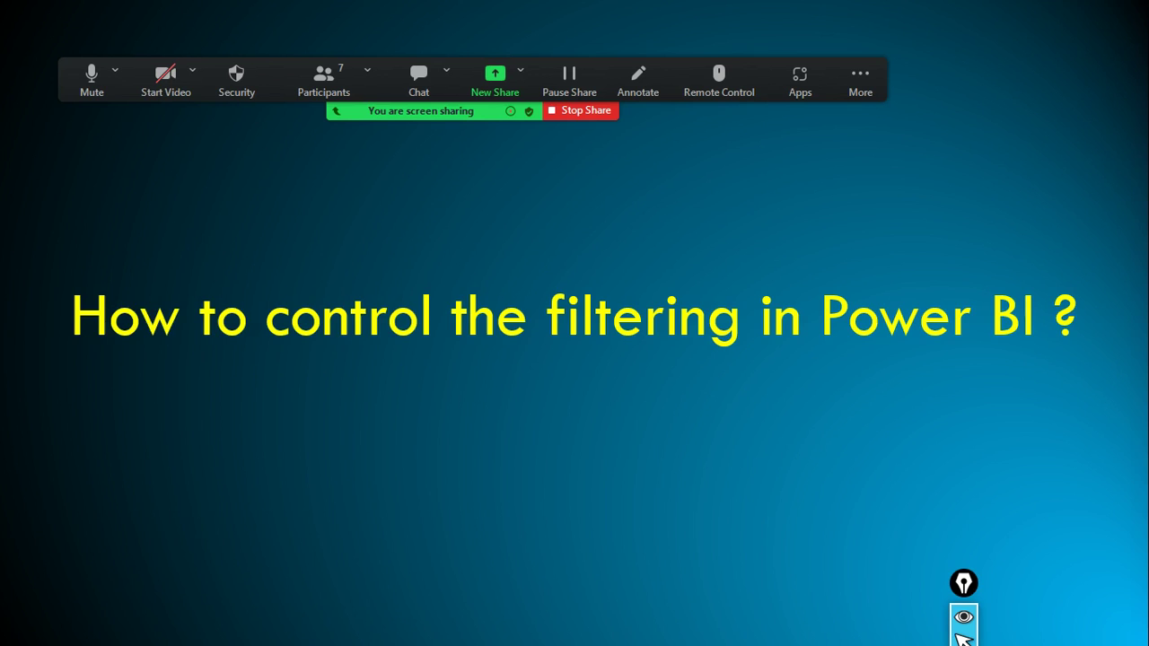
pyautogui.press('super+d')
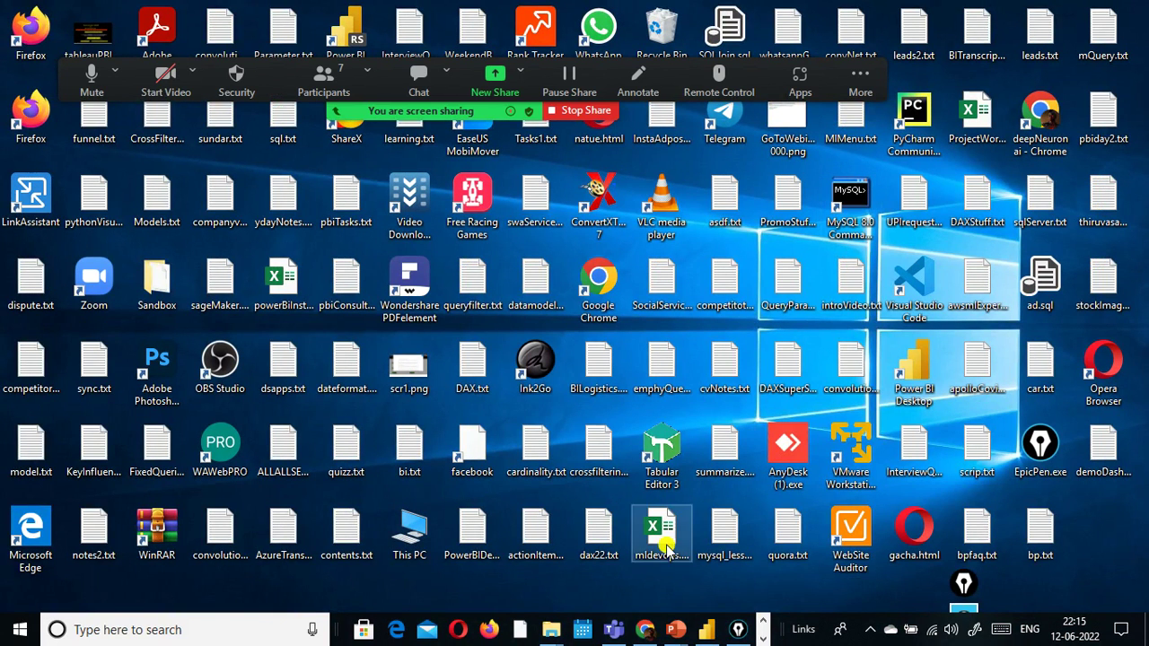
# Step: Leave the slideshow and close the Microsoft Teams password prompt and main window
pyautogui.click(738, 629)
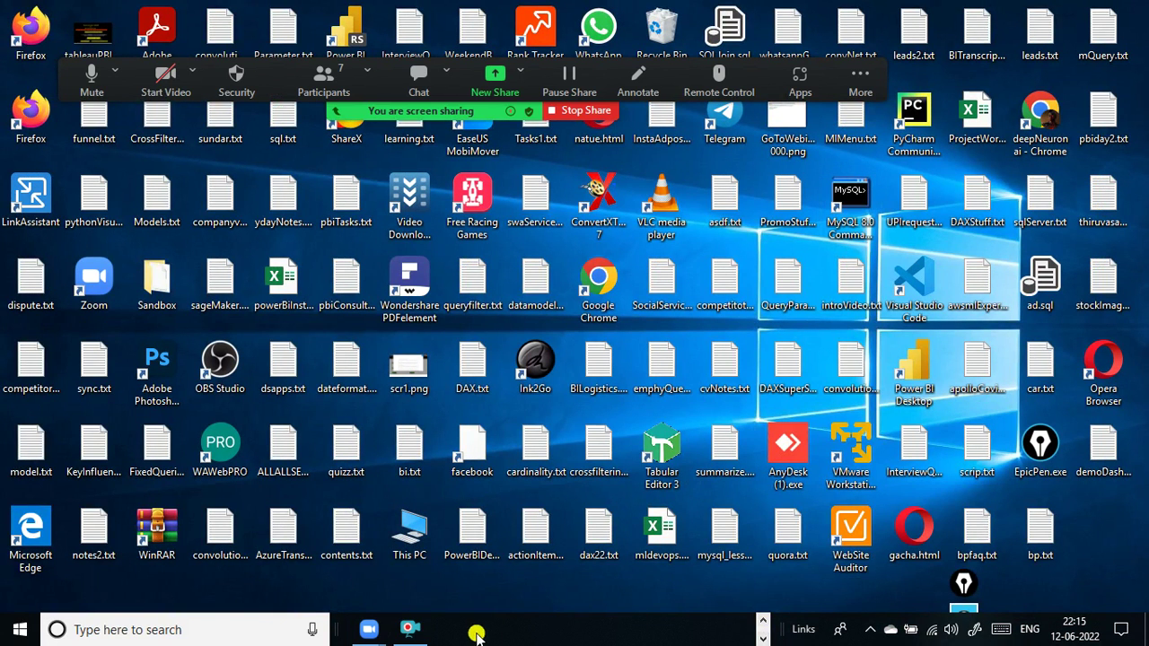
pyautogui.click(409, 629)
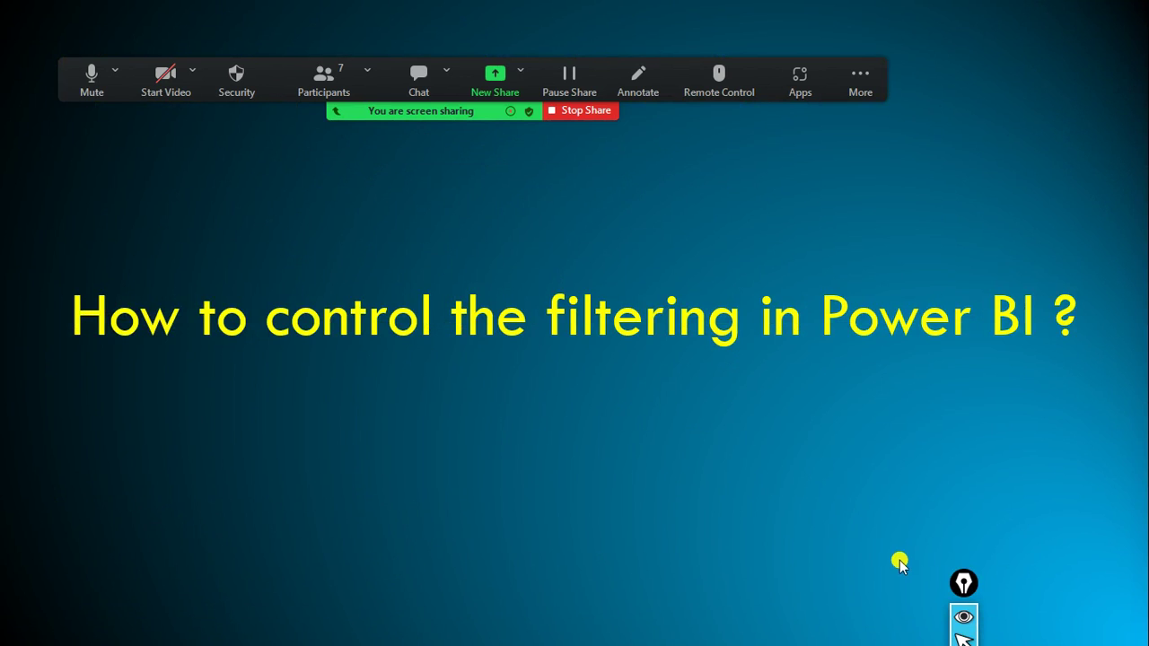
pyautogui.press('Escape')
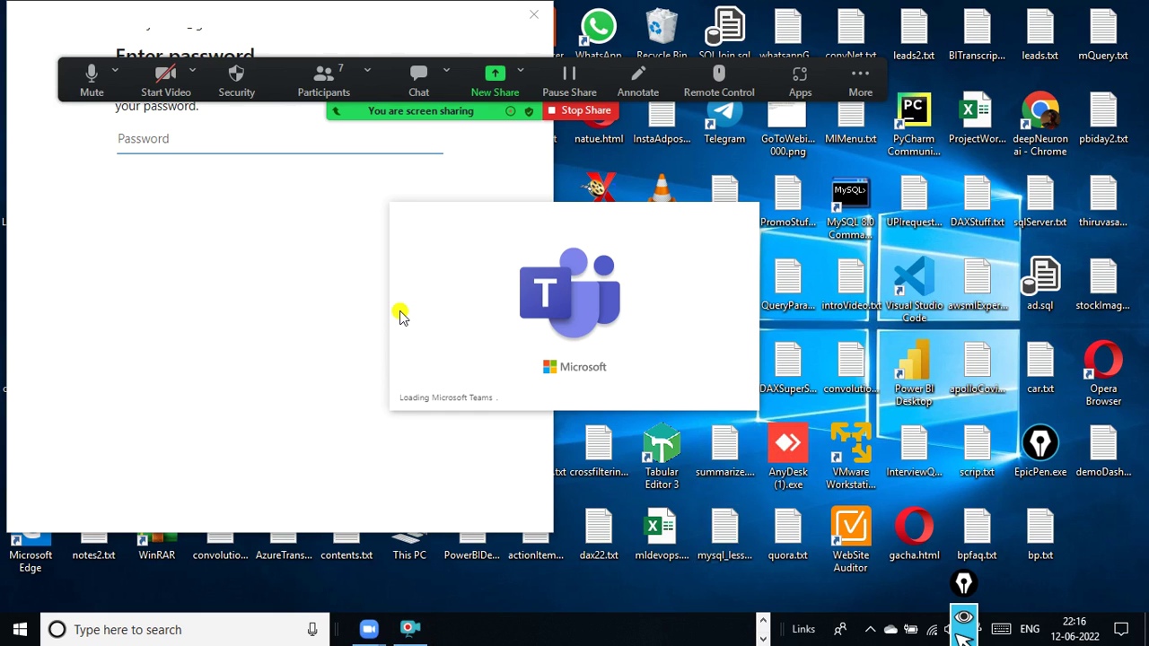
pyautogui.click(533, 14)
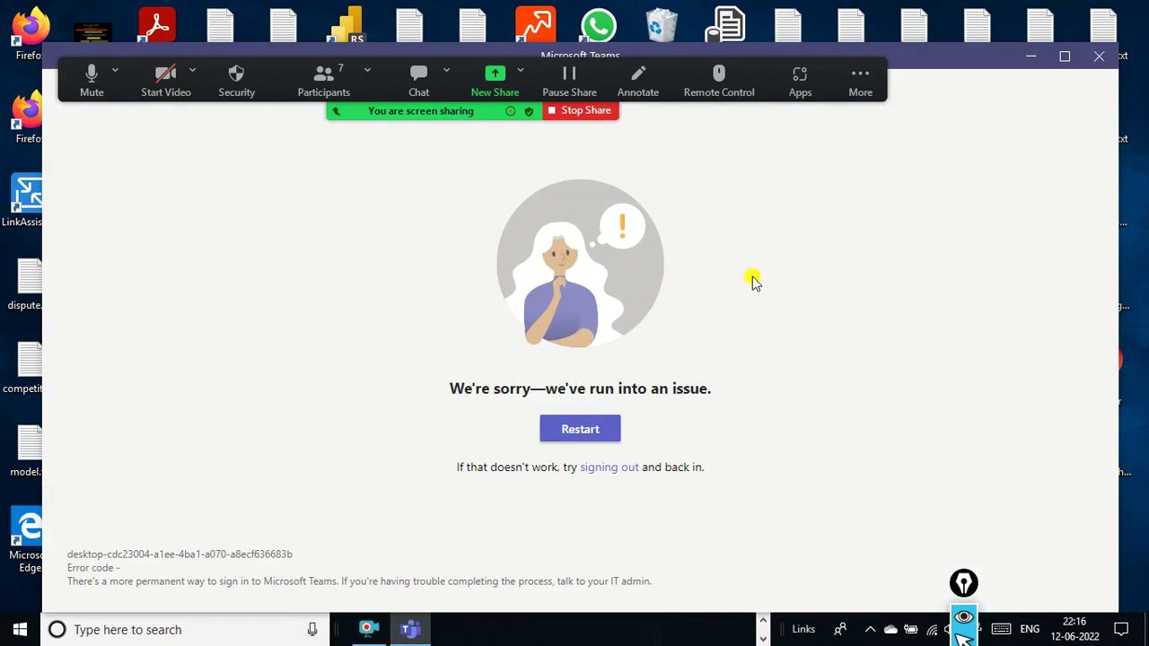
pyautogui.click(1096, 63)
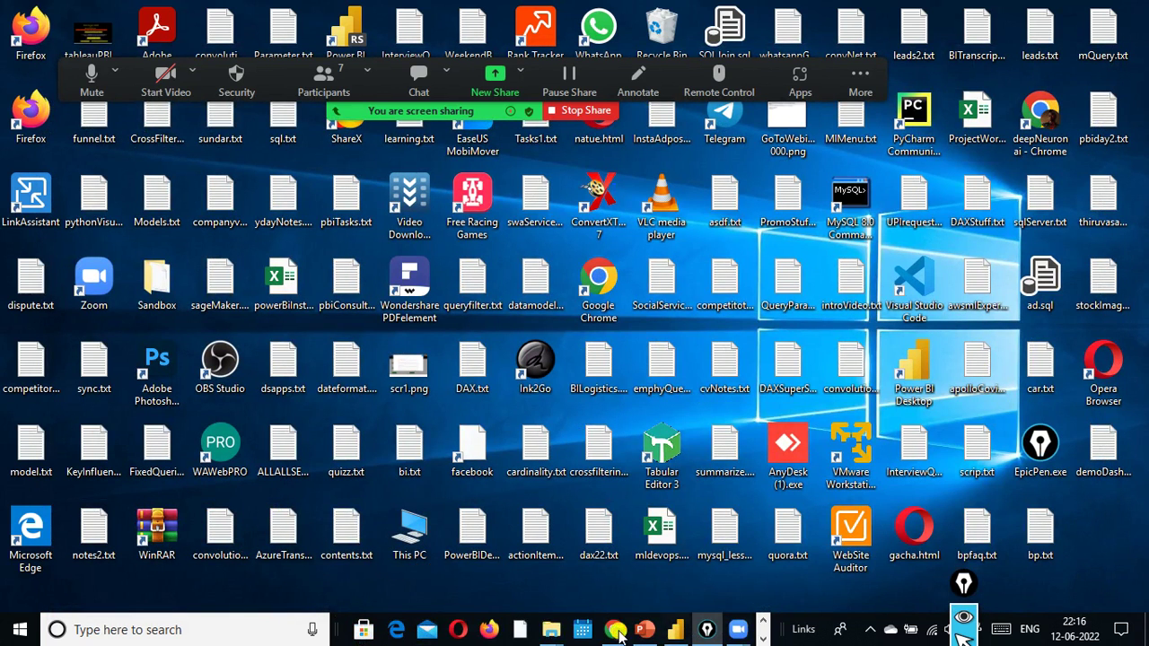